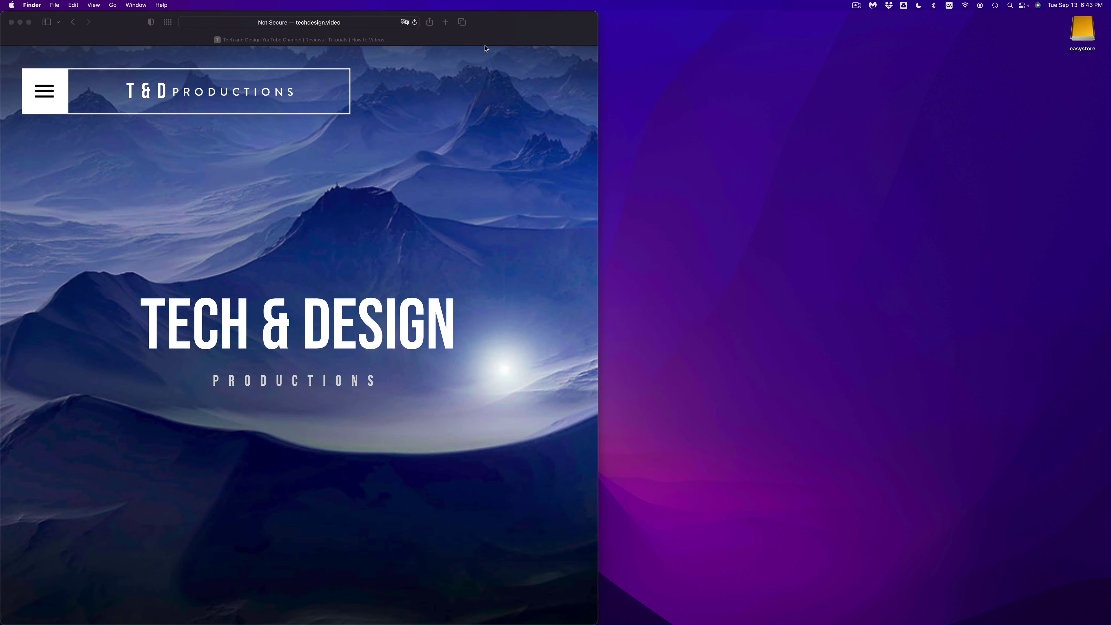
- Review which items the Finder preferences show in the sidebar and open a Finder window
mouse_move(385, 617)
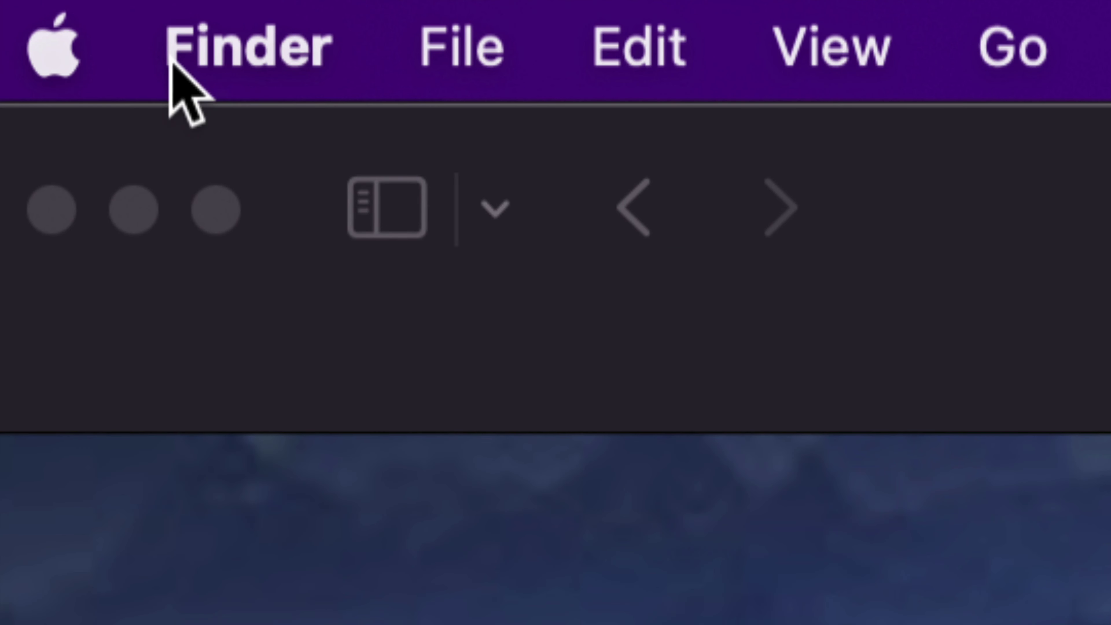
click(271, 44)
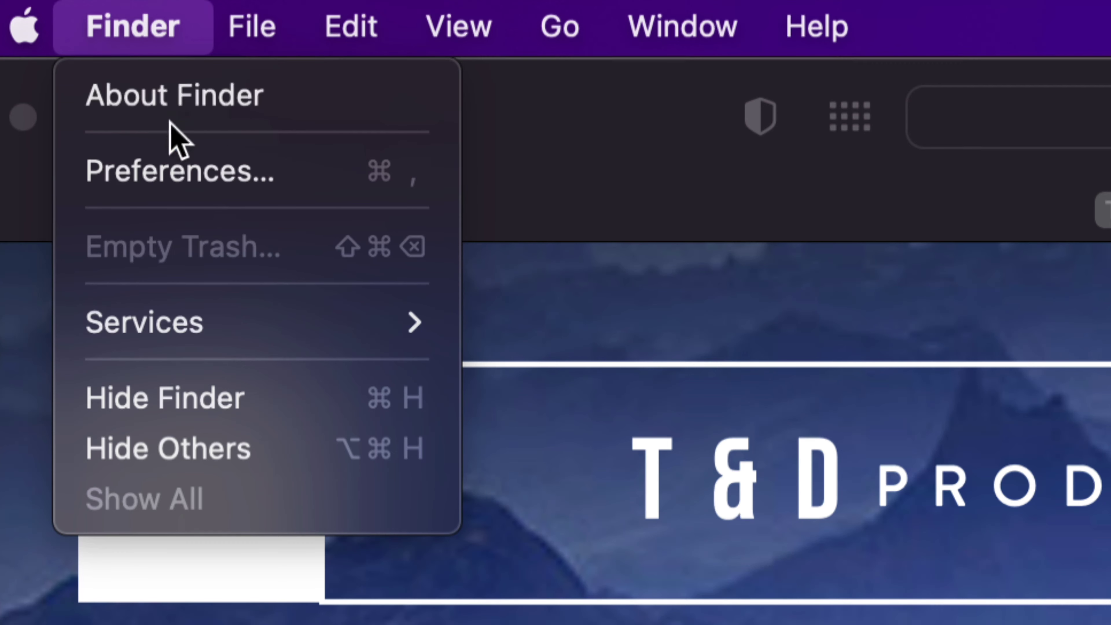
click(199, 179)
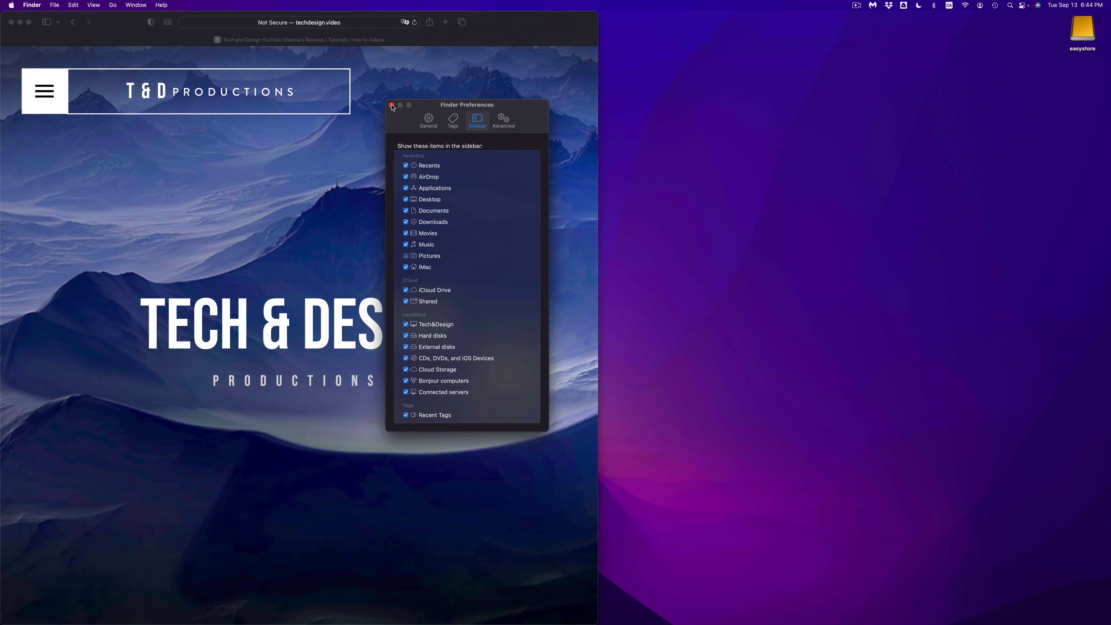
mouse_move(365, 622)
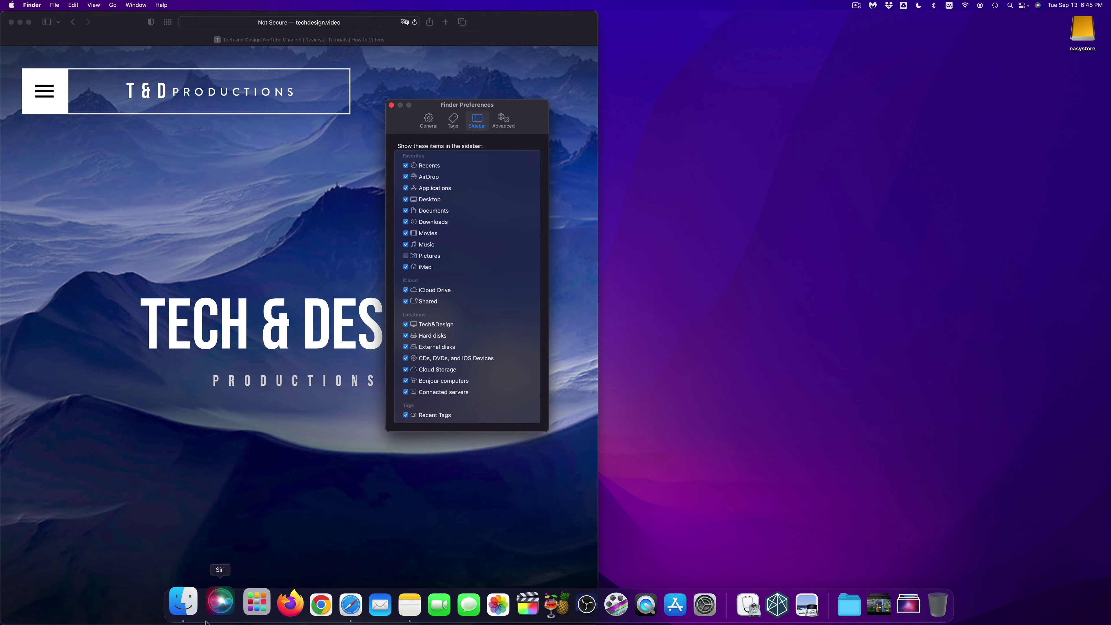
click(189, 609)
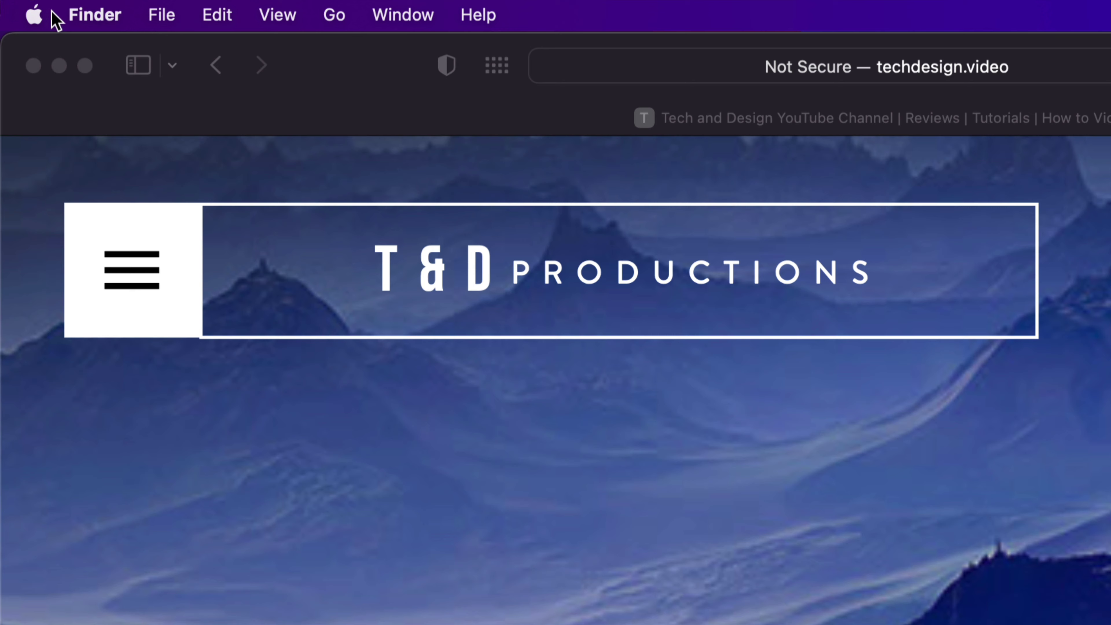
- Open the General preferences of Finder and move their window beside the easystore drive on the desktop
click(93, 22)
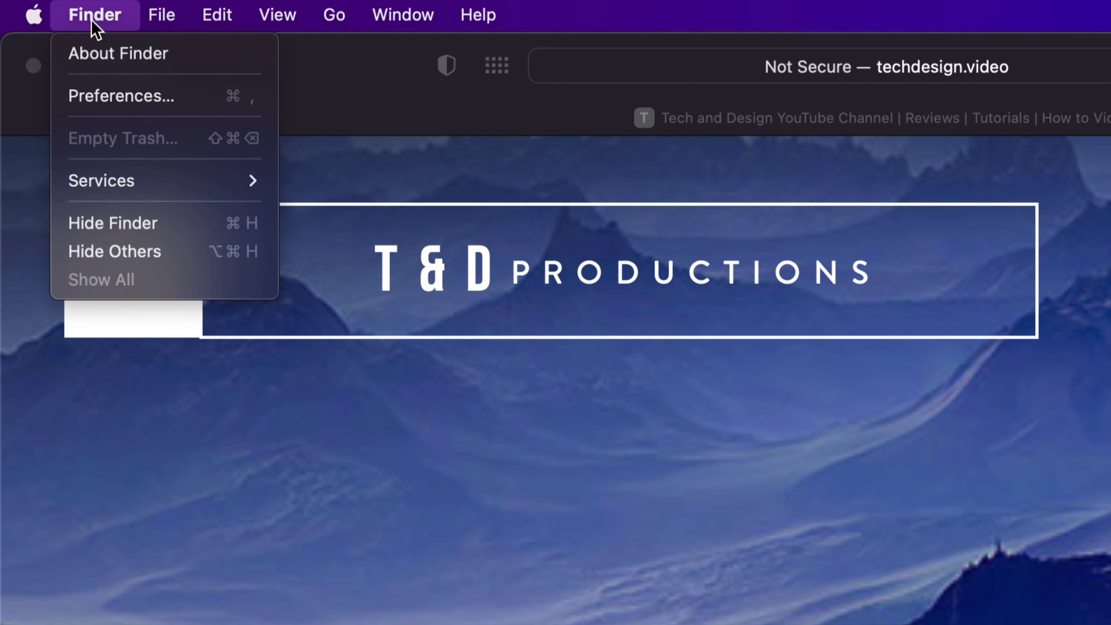
click(132, 105)
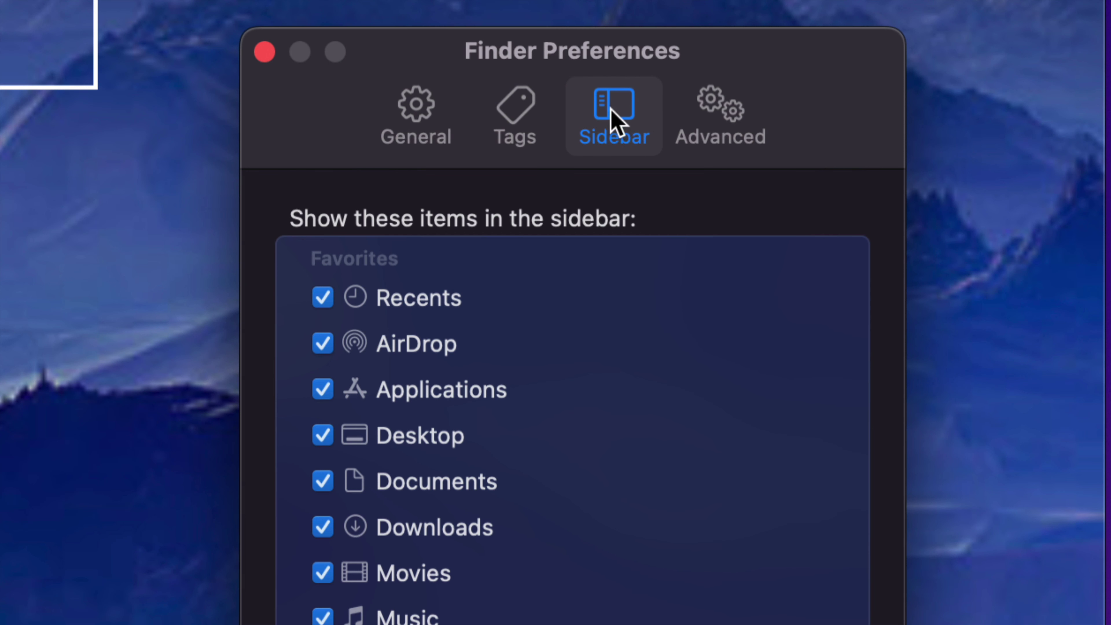
click(413, 136)
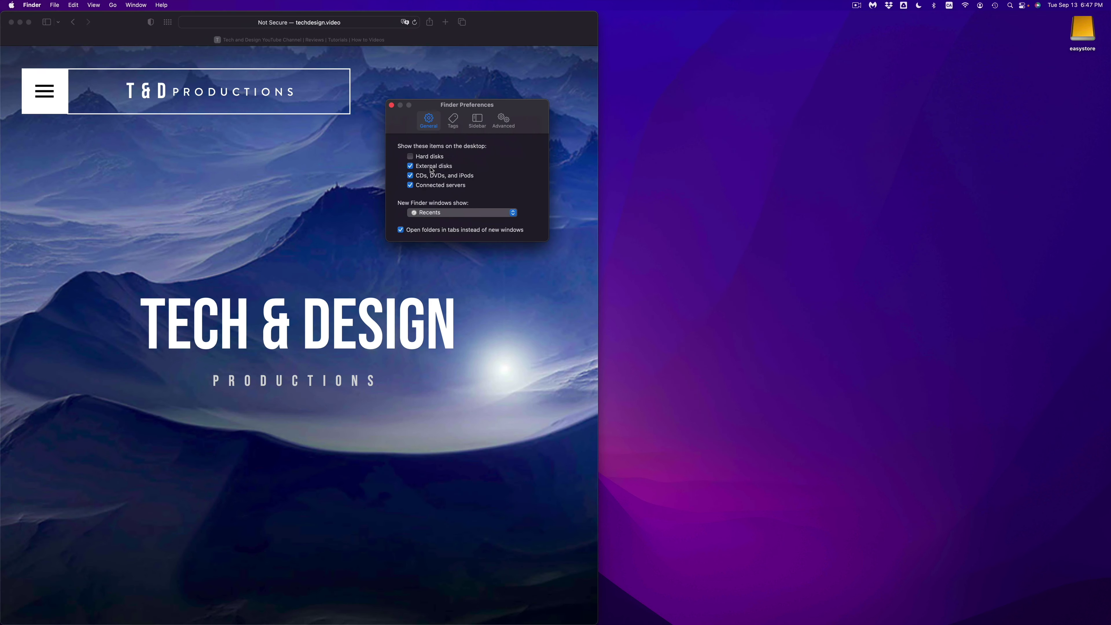
drag(500, 109, 954, 26)
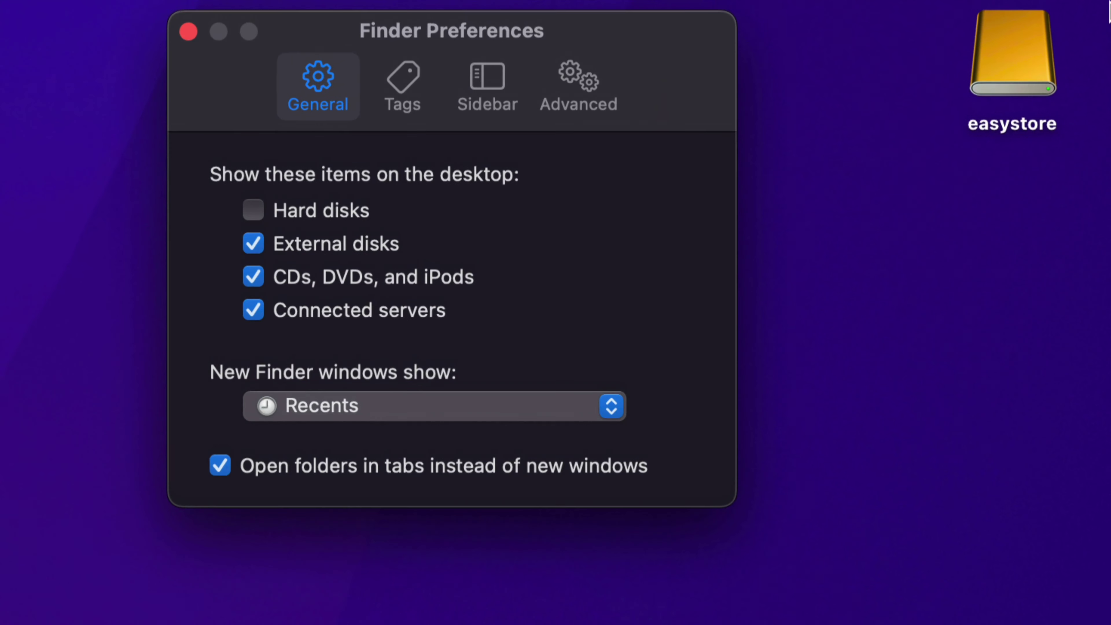
- Hide external disks from the desktop and show them again
mouse_move(1110, 0)
click(1039, 49)
click(255, 290)
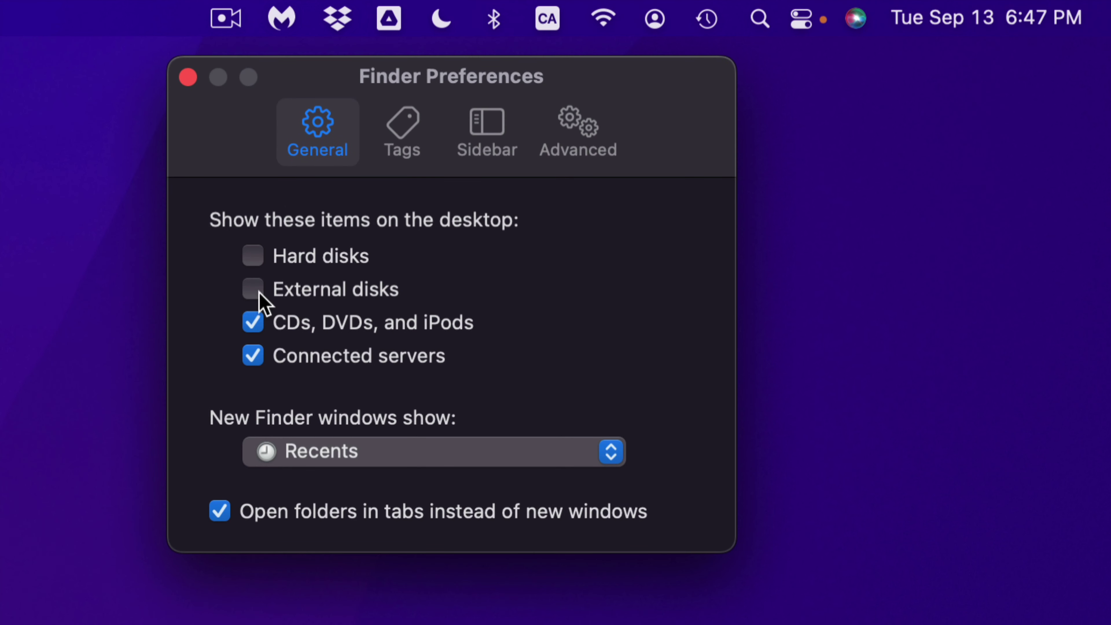
click(258, 293)
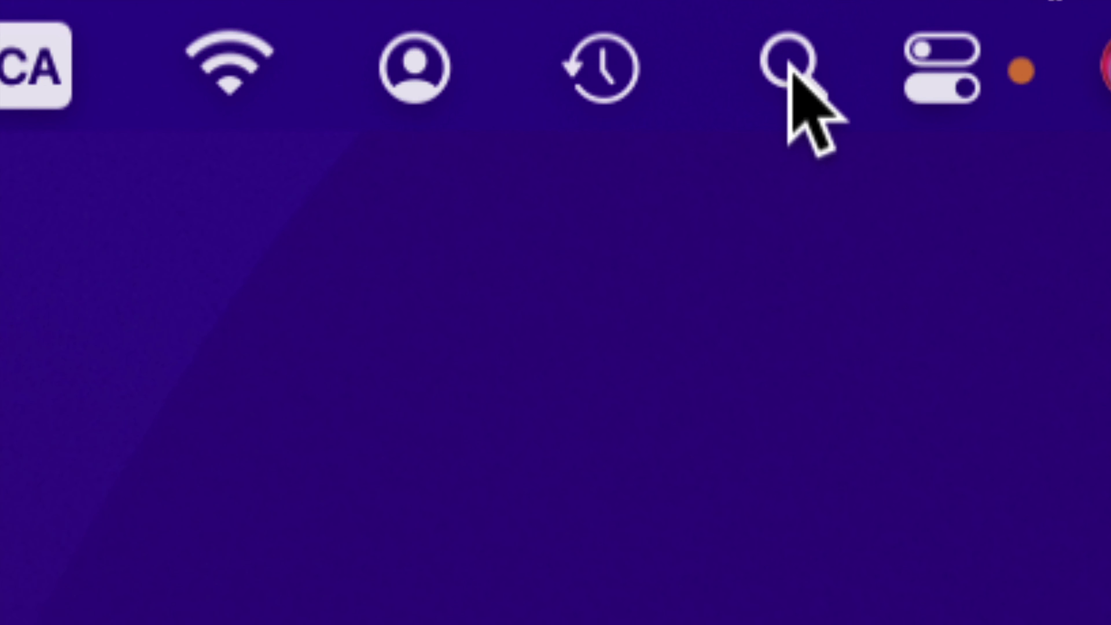
- Search the Mac for "disk utility" and open Disk Utility
click(786, 64)
text(di)
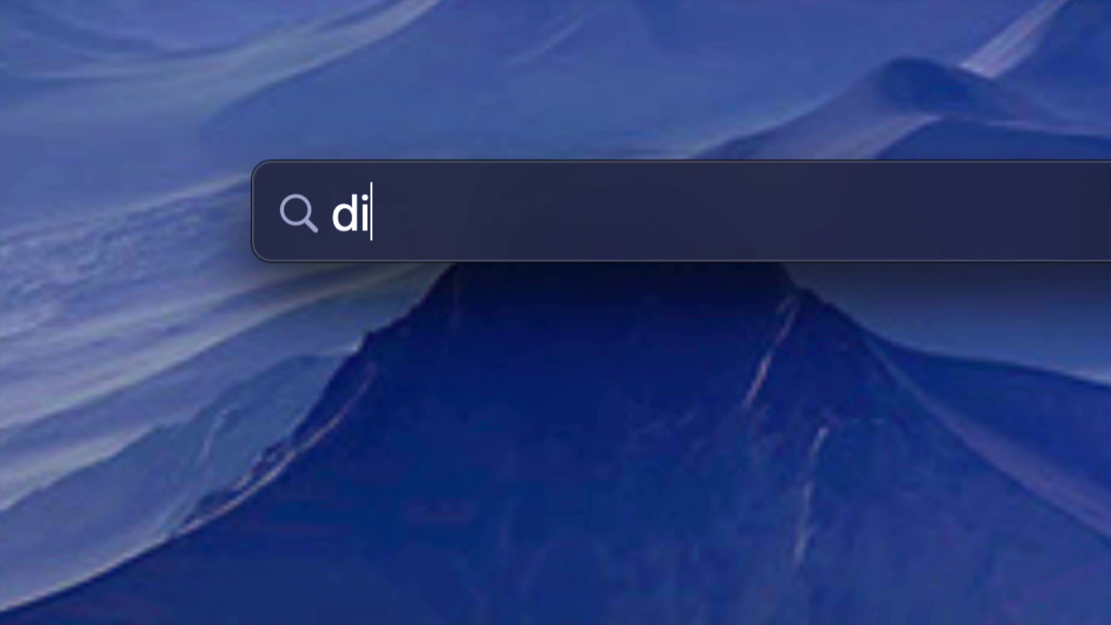
text(sk utility)
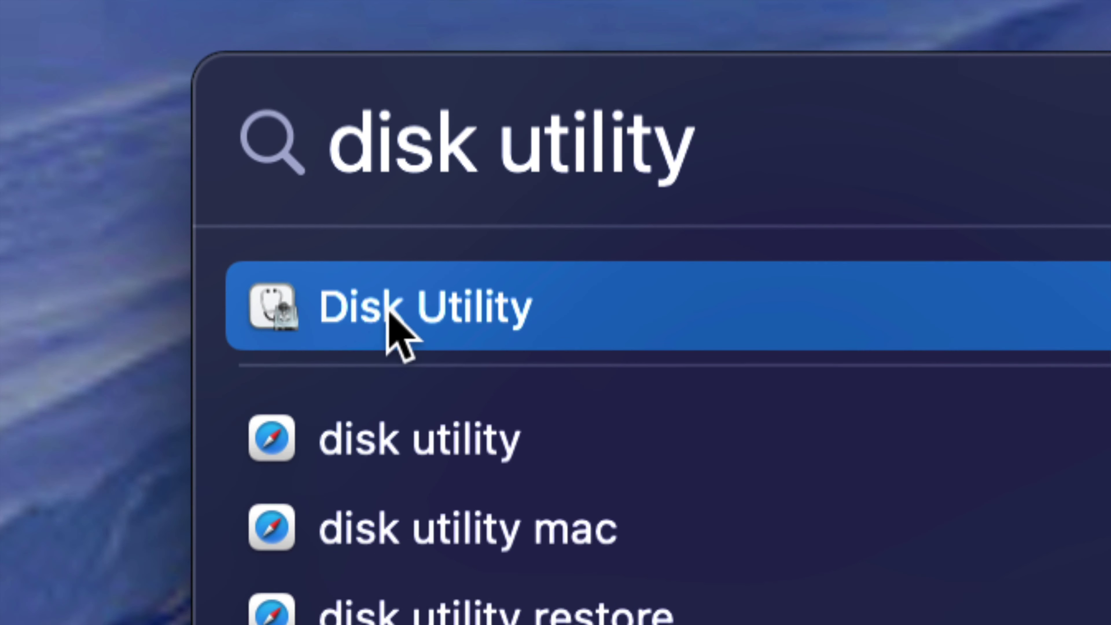
click(389, 316)
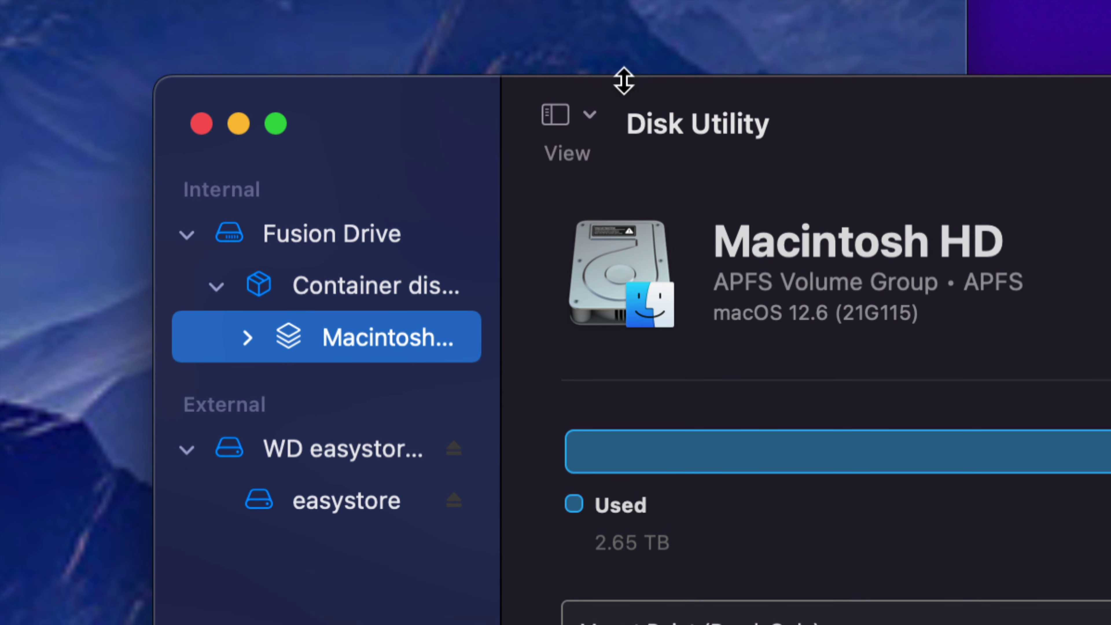
- Switch the disk list to show only volumes and back to showing all devices
click(589, 114)
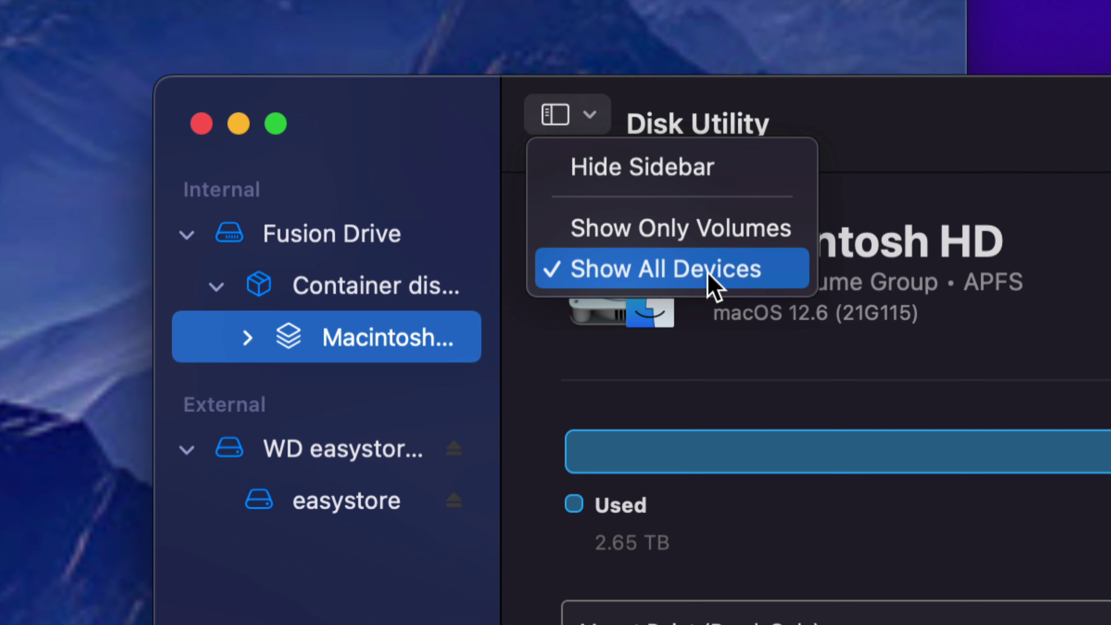
click(634, 240)
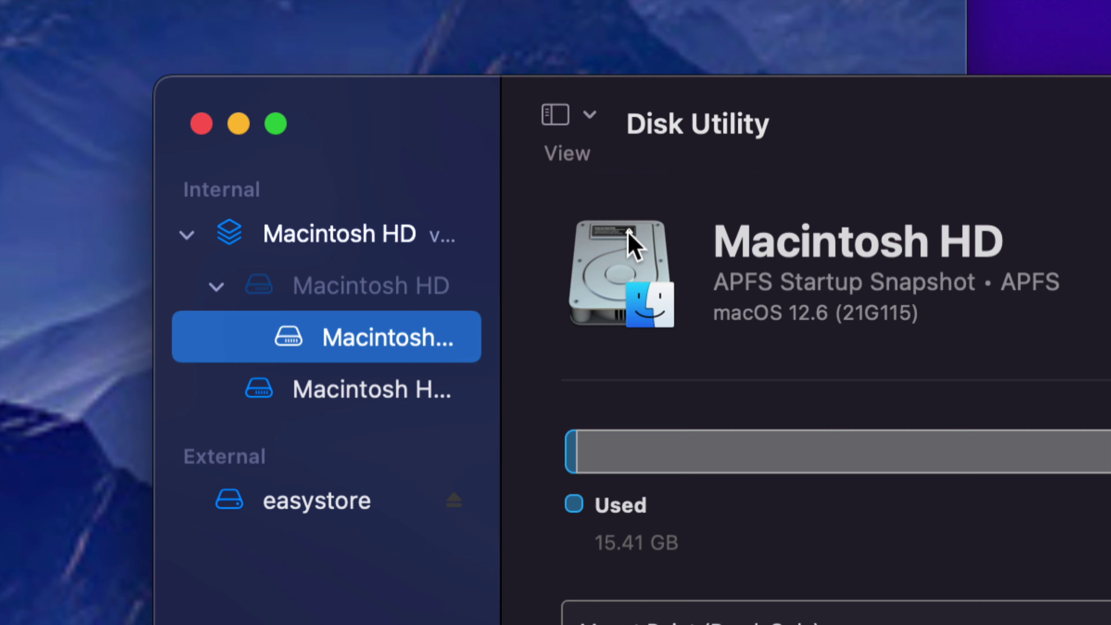
click(587, 116)
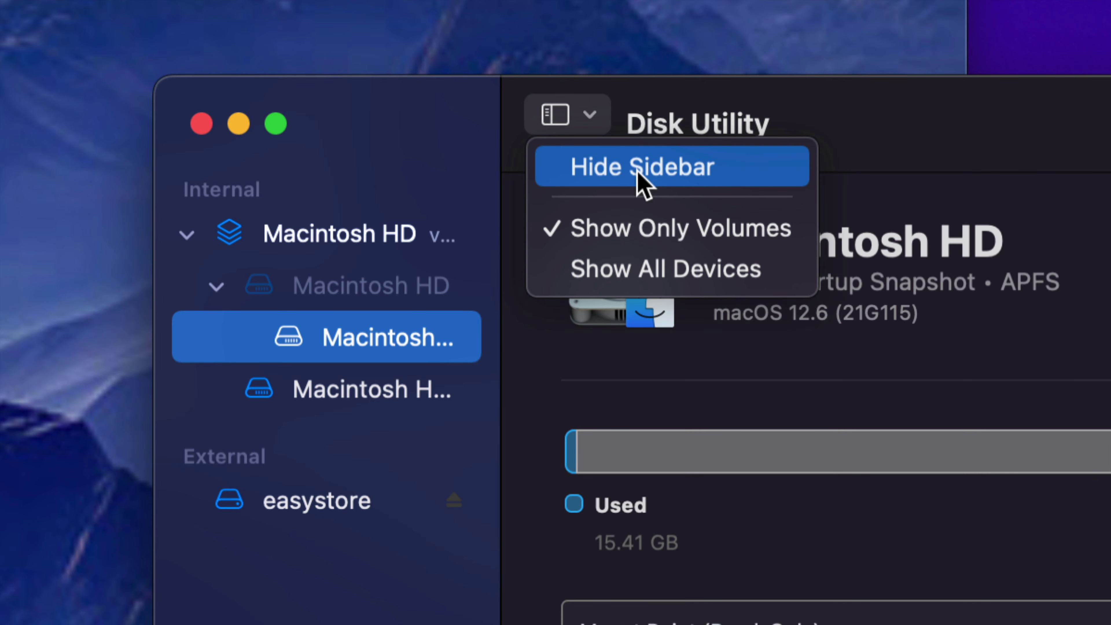
click(618, 269)
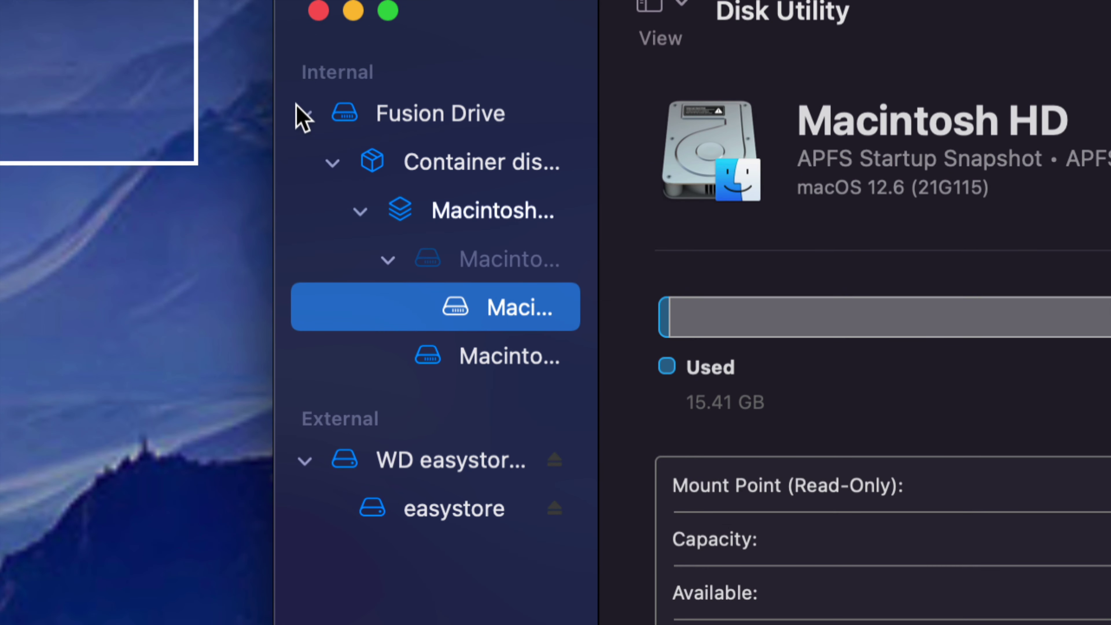
- Collapse the internal Fusion Drive and open the erase settings for the external WD easystore 264D Media disk
click(305, 115)
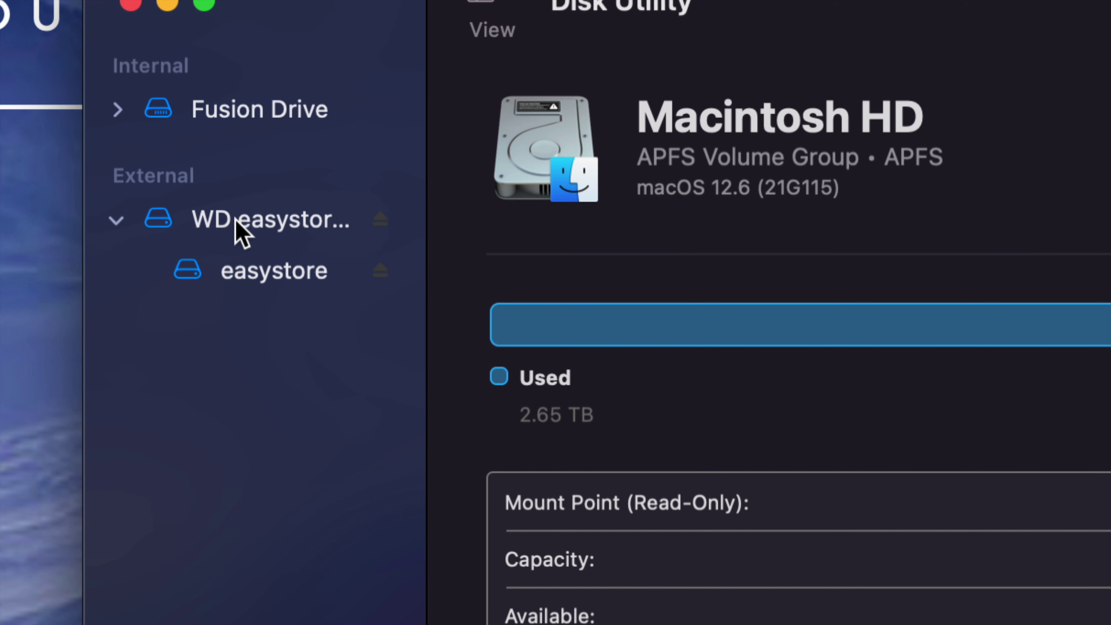
click(473, 225)
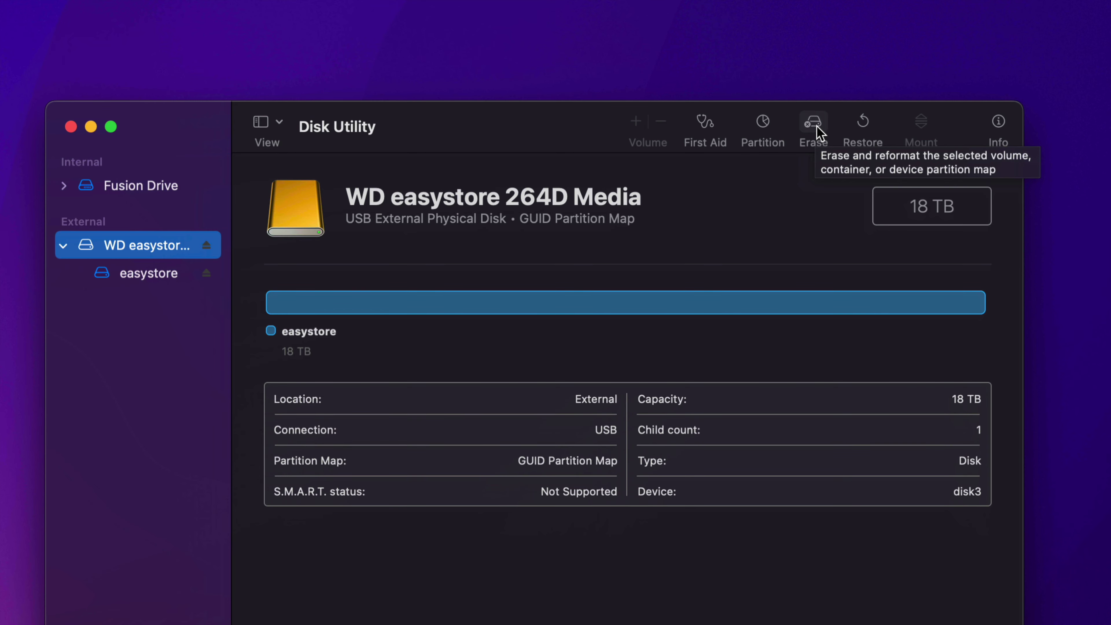
click(818, 131)
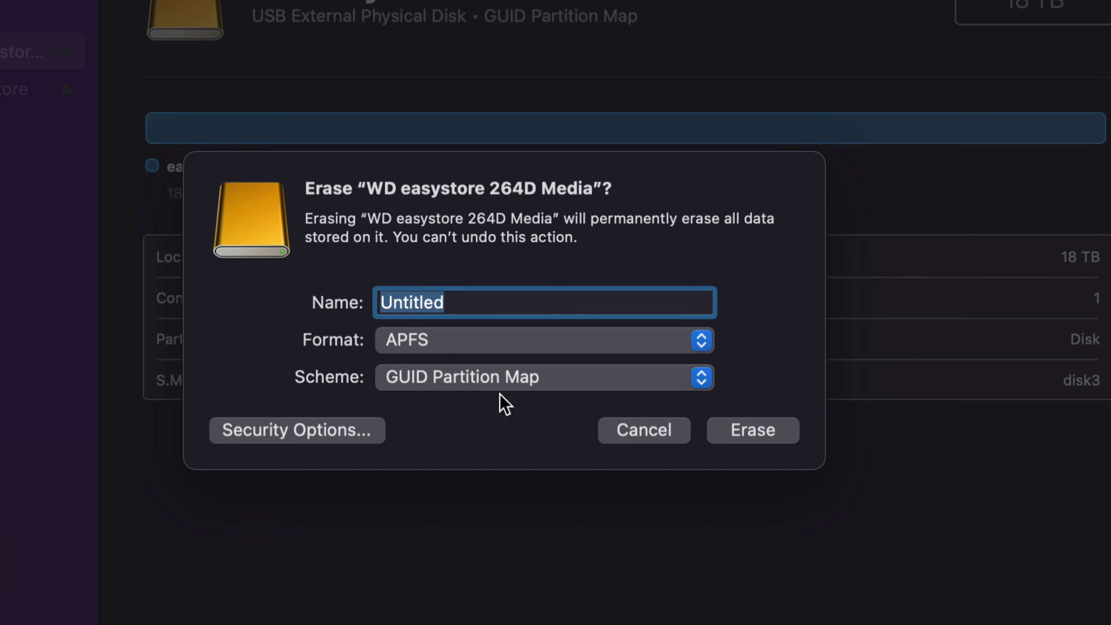
- Name the erased disk "backup" with the APFS format and the GUID Partition Map scheme
click(434, 343)
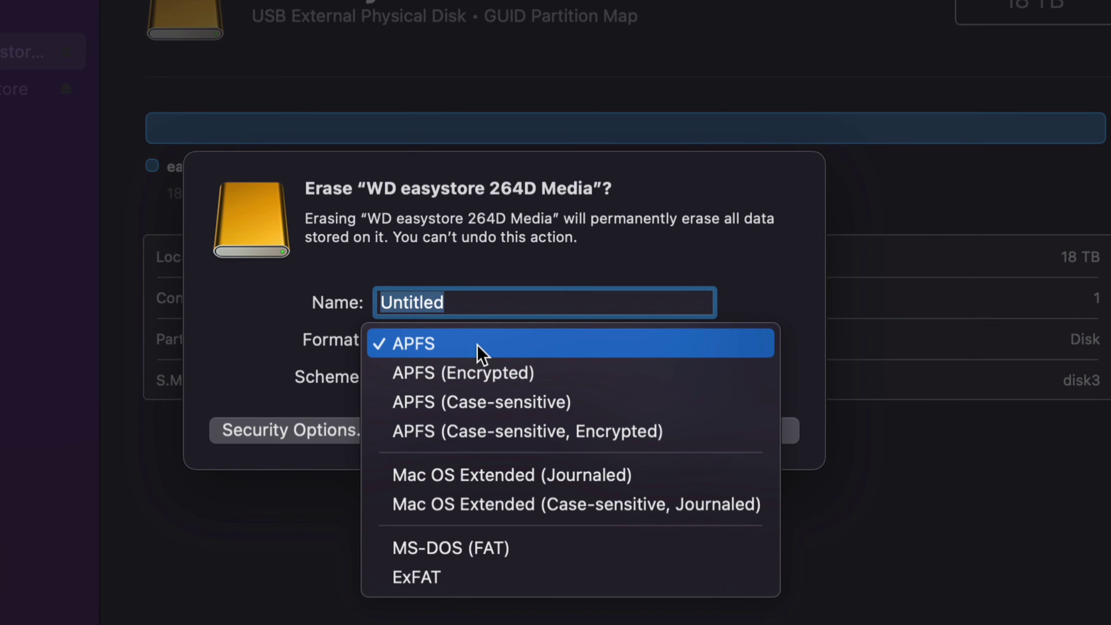
click(435, 343)
drag(459, 300, 384, 301)
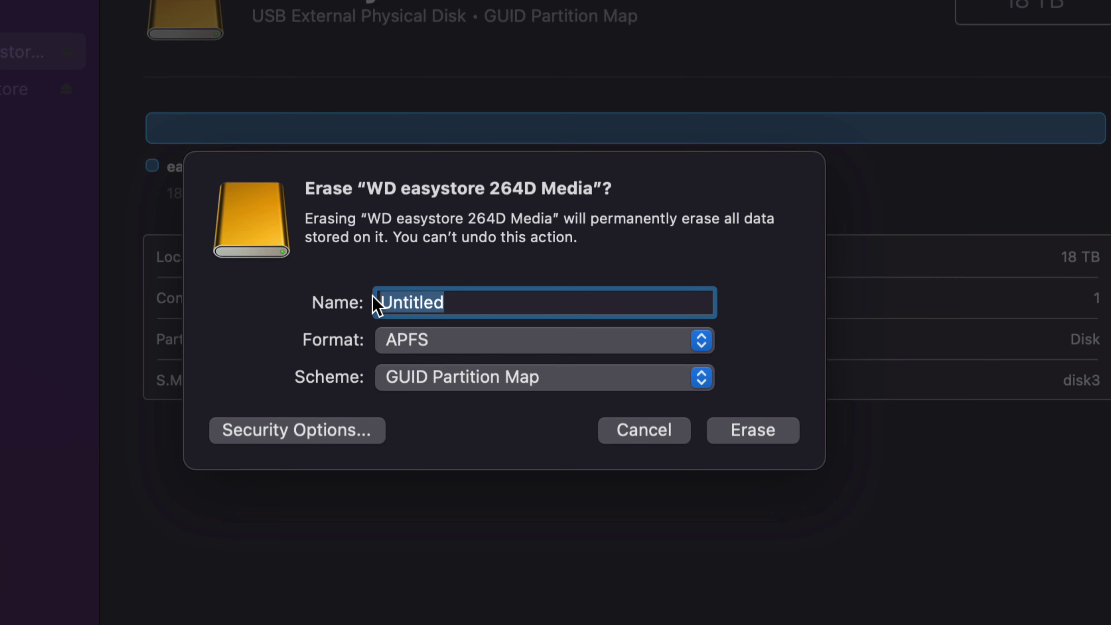
text(backup)
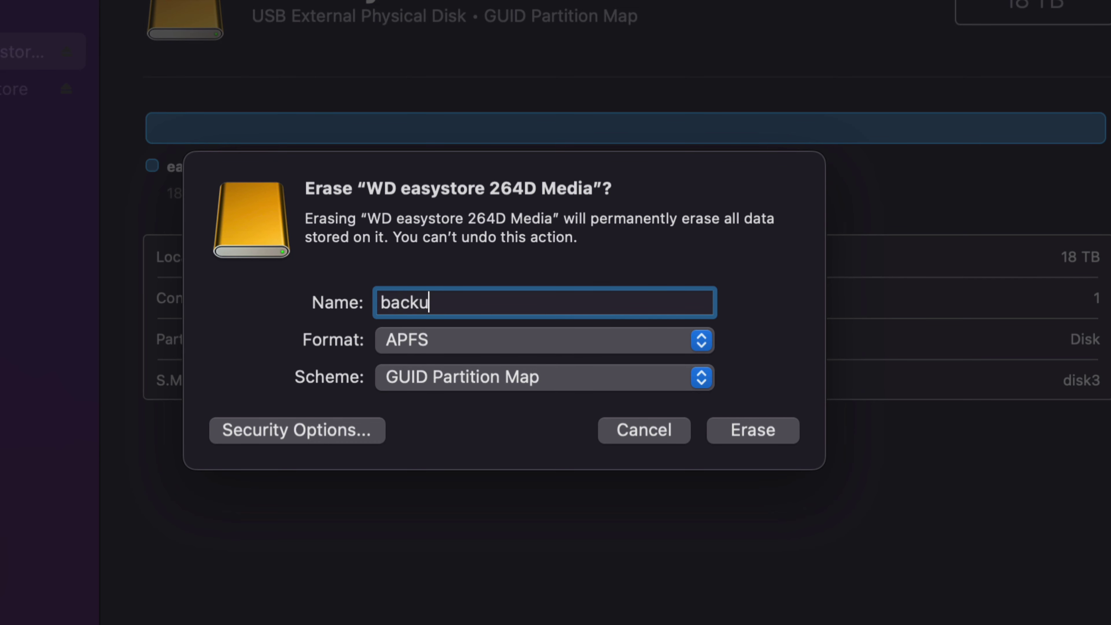
click(502, 385)
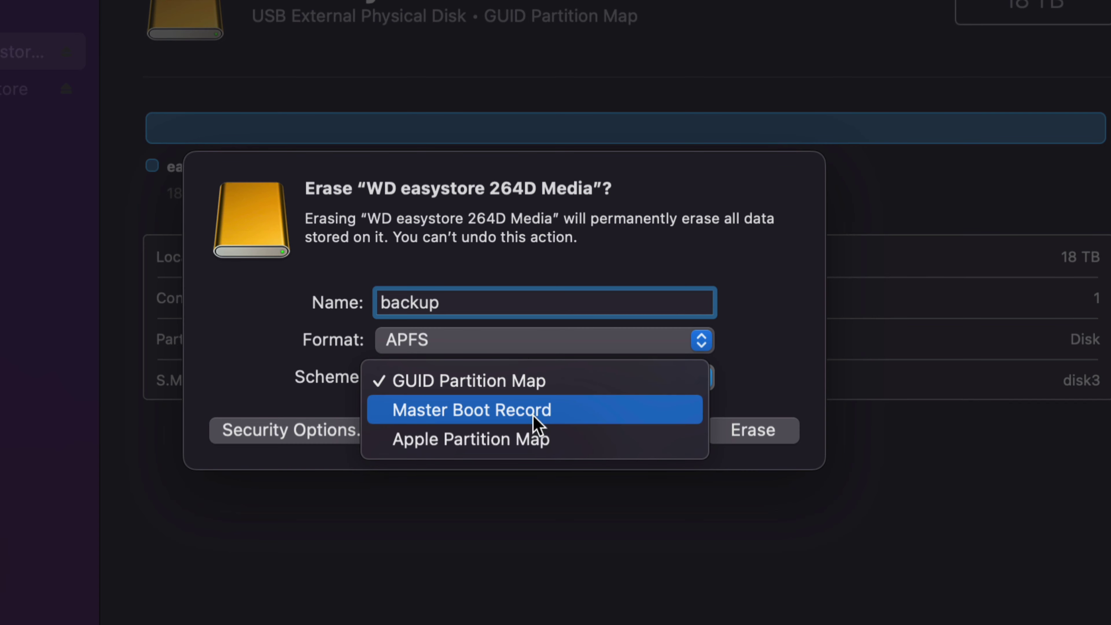
click(524, 383)
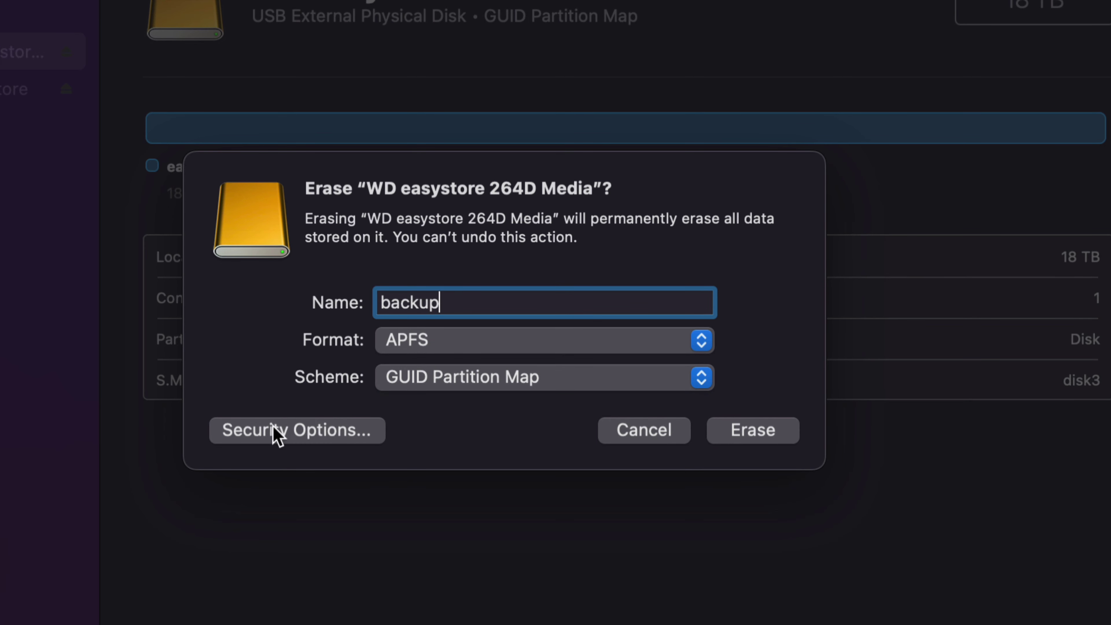
- Check the security options and complete the erase of the WD easystore 264D Media disk
click(250, 430)
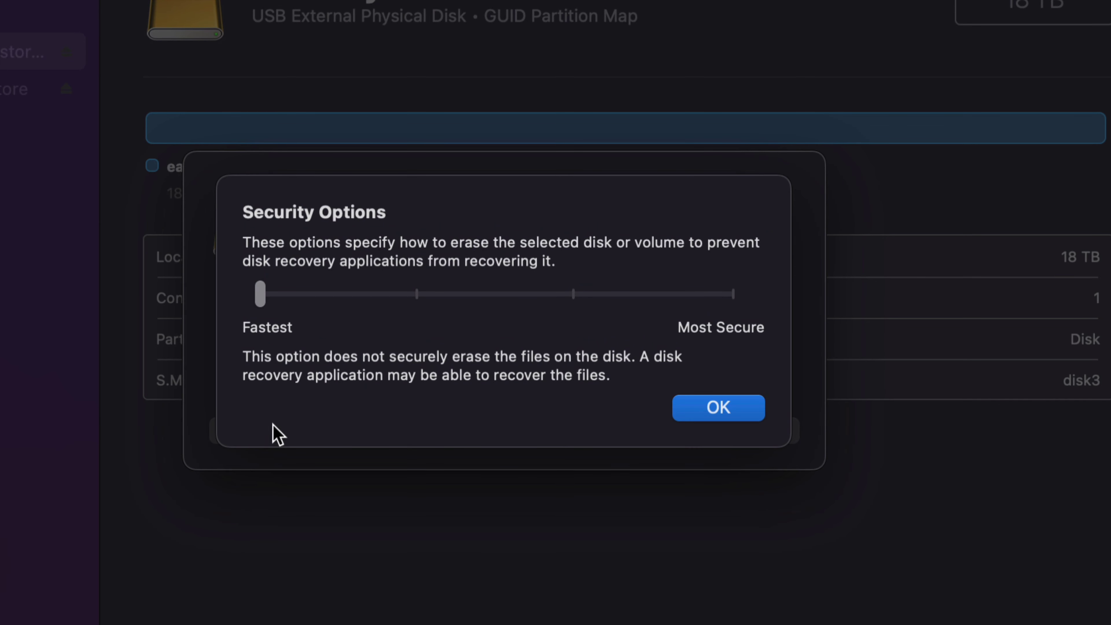
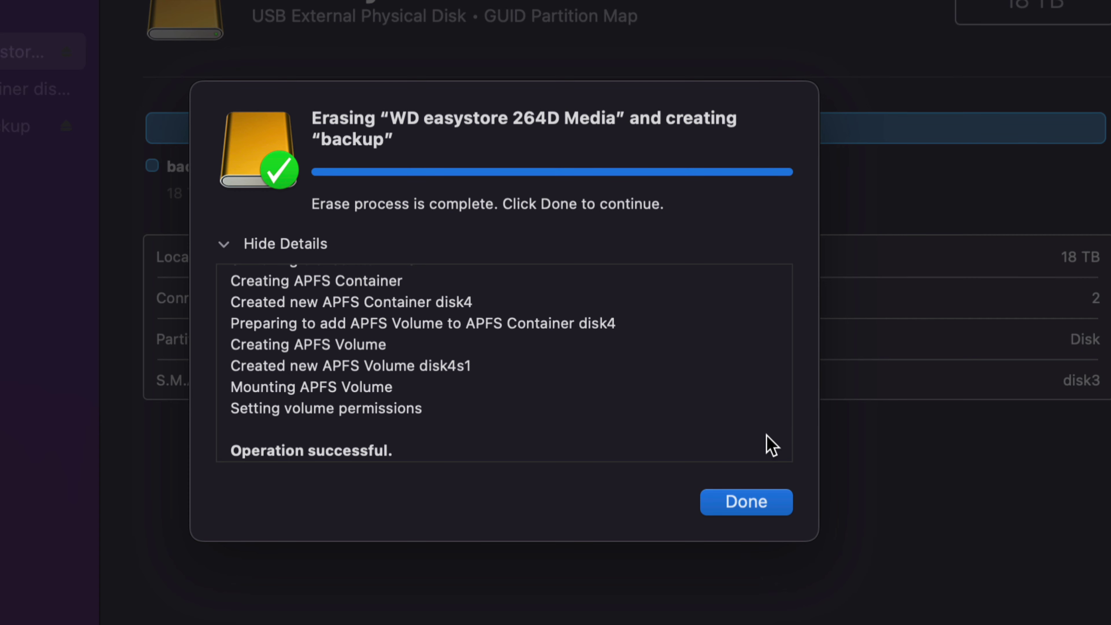
click(761, 507)
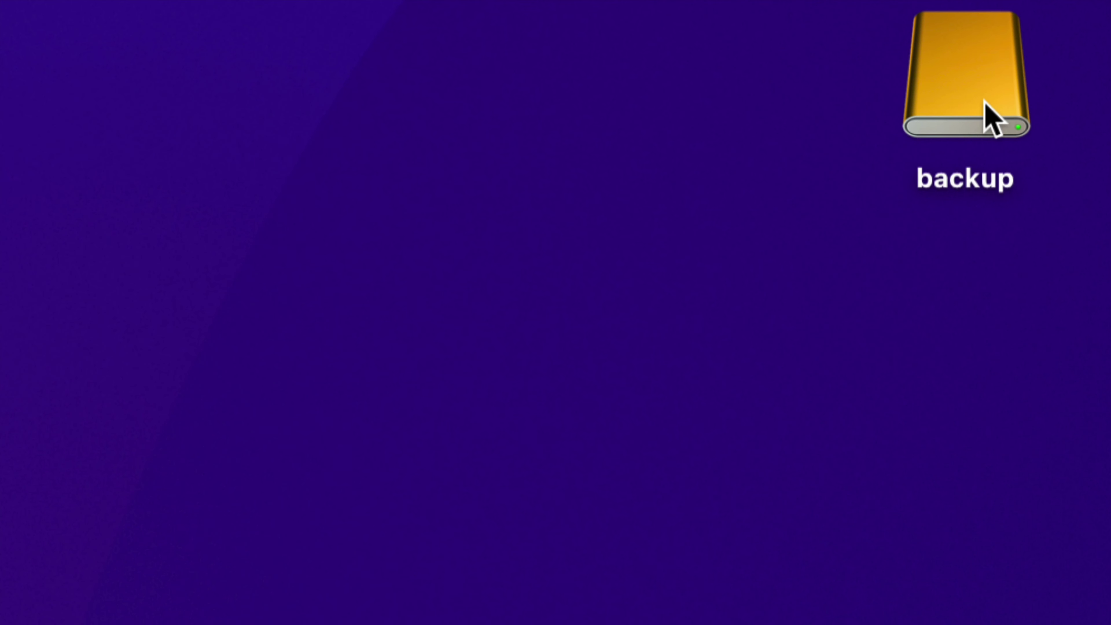
- Open the backup drive from the desktop and arrange its window below the Disk Utility window
double_click(989, 117)
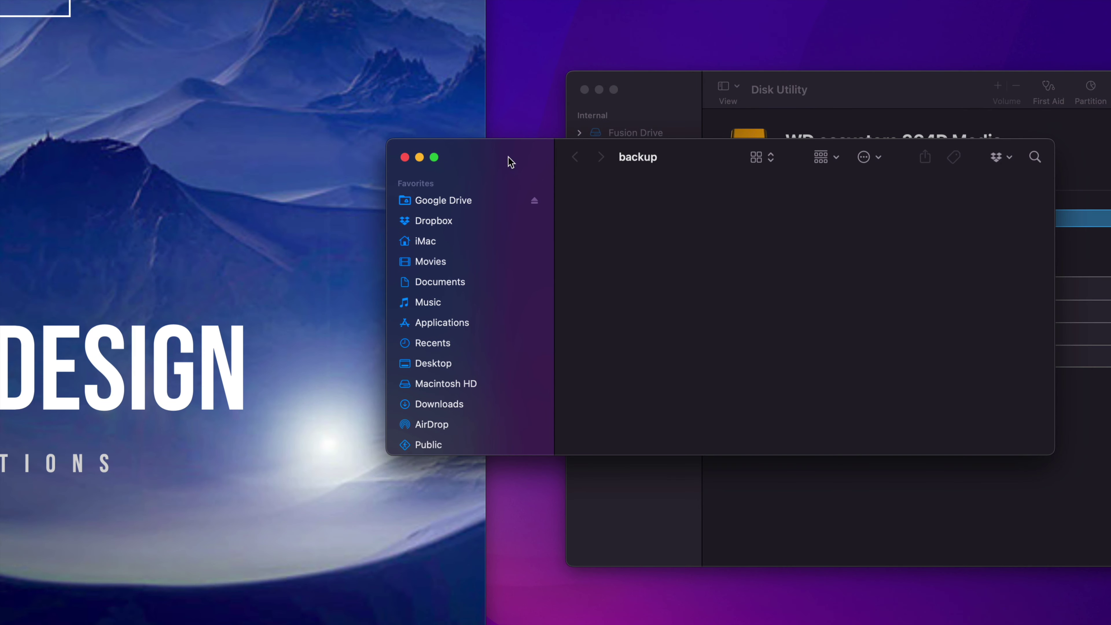
drag(608, 200, 543, 193)
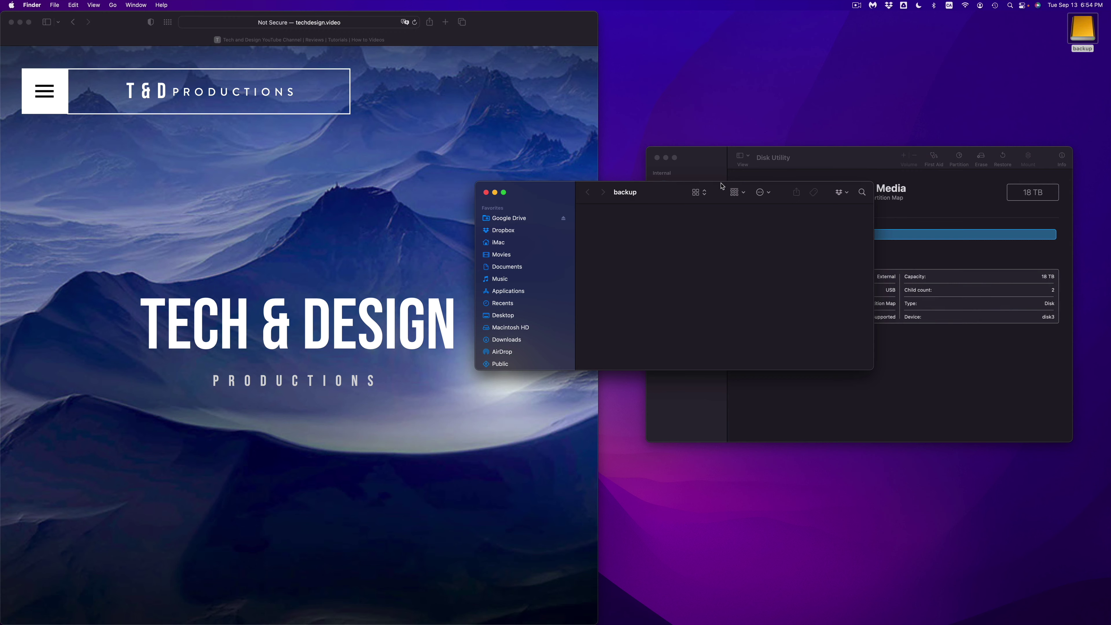
drag(714, 168, 721, 29)
click(552, 195)
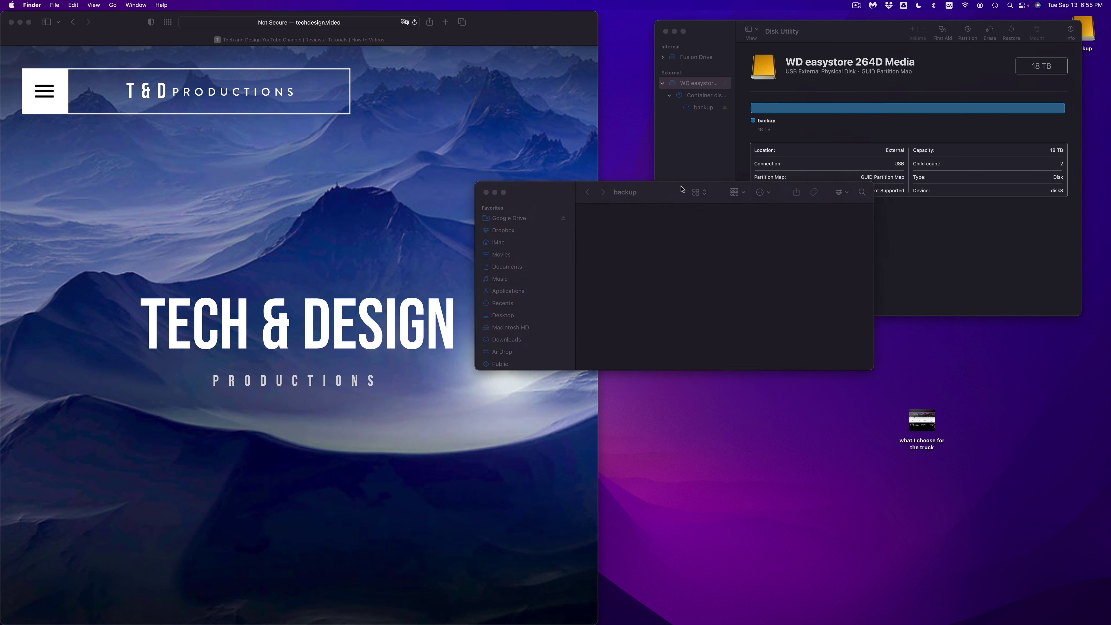
drag(681, 187, 673, 305)
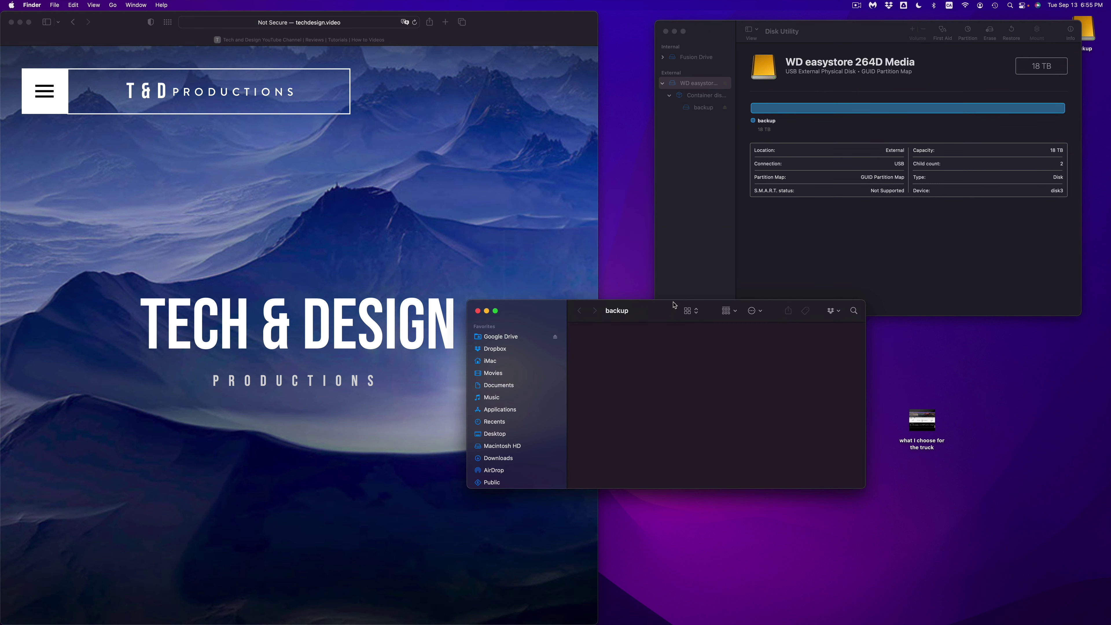
drag(673, 305, 699, 311)
- Move the "what I choose for the truck" file on the desktop and create a new folder beside it
drag(933, 424, 969, 382)
click(993, 387)
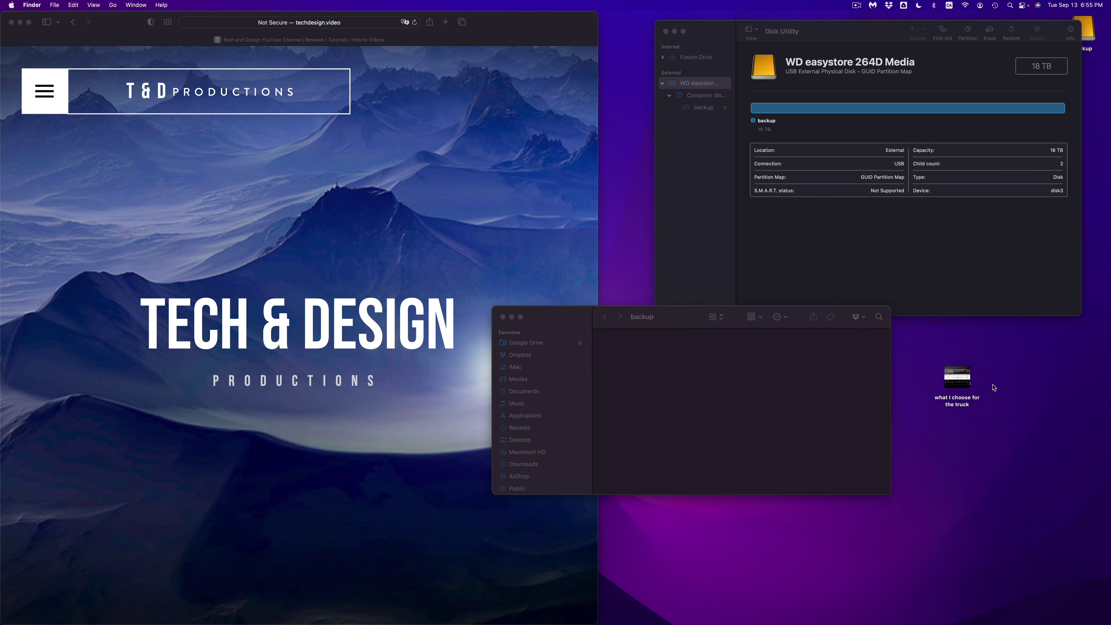
right_click(993, 386)
click(1004, 390)
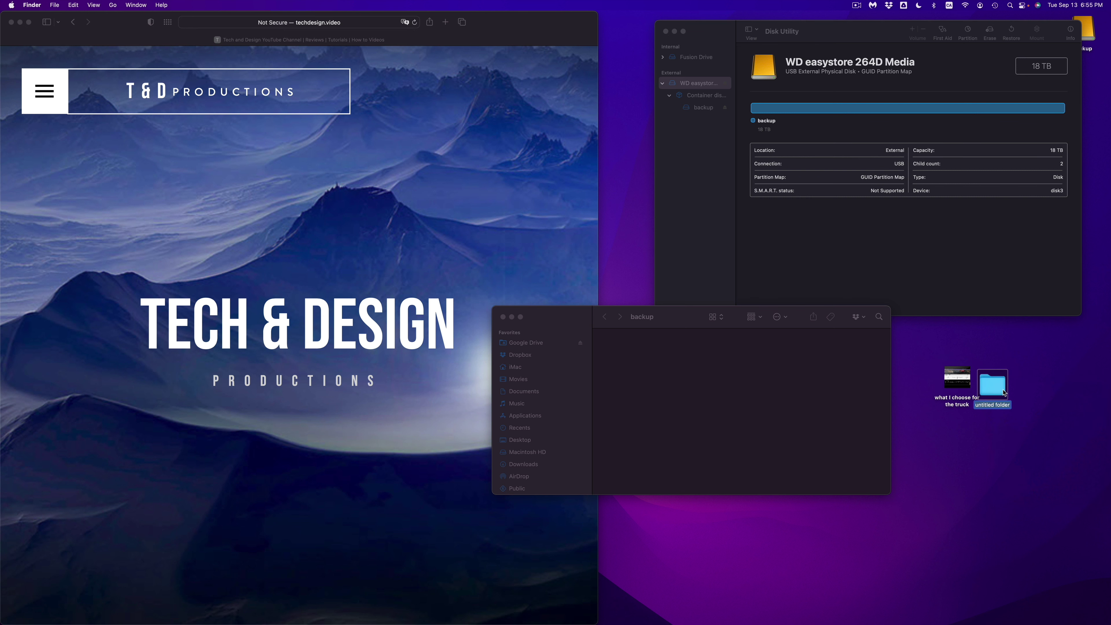
- Copy the untitled folder and the "what I choose for the truck" file from the desktop to the backup drive
click(1017, 422)
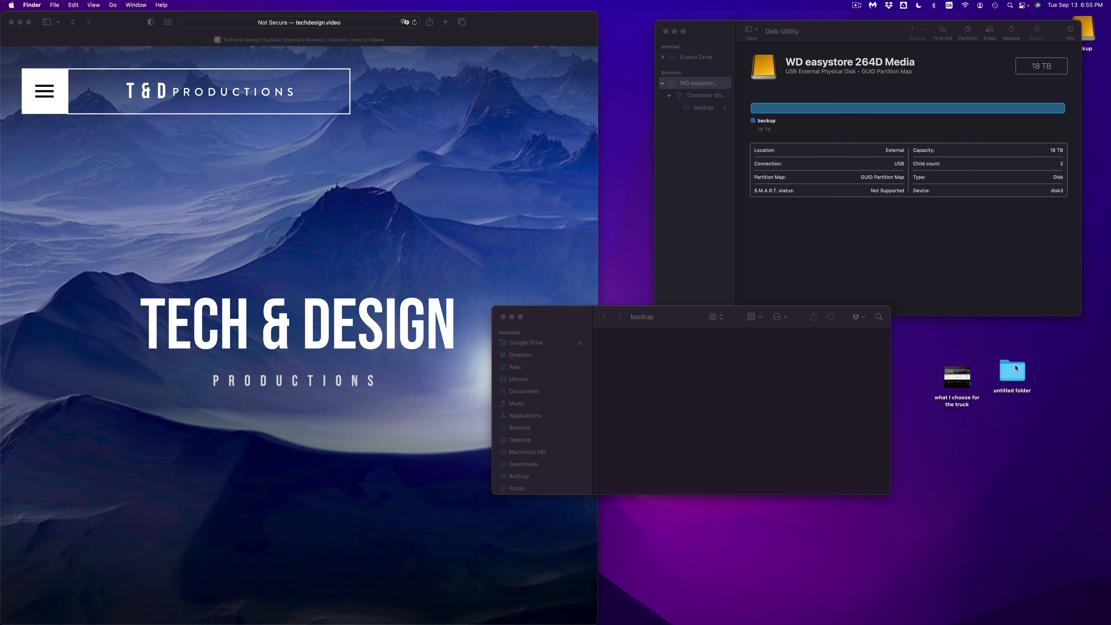
drag(1015, 368, 672, 342)
drag(946, 378, 735, 359)
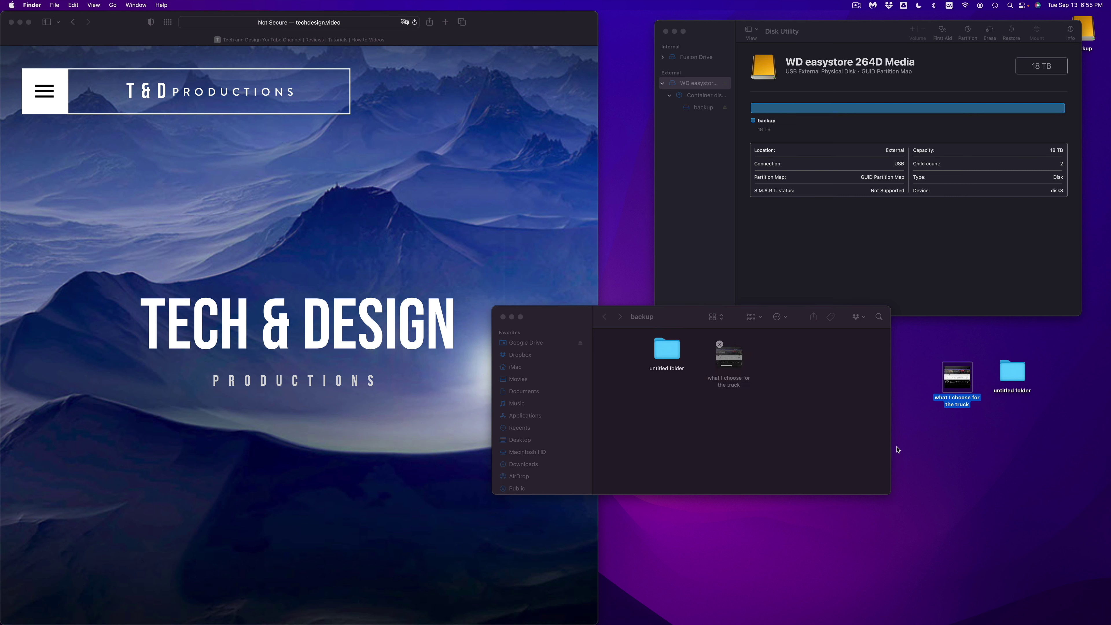
- Rename the untitled folder on the desktop as 21321312
click(1011, 393)
key(Return)
text(21321312)
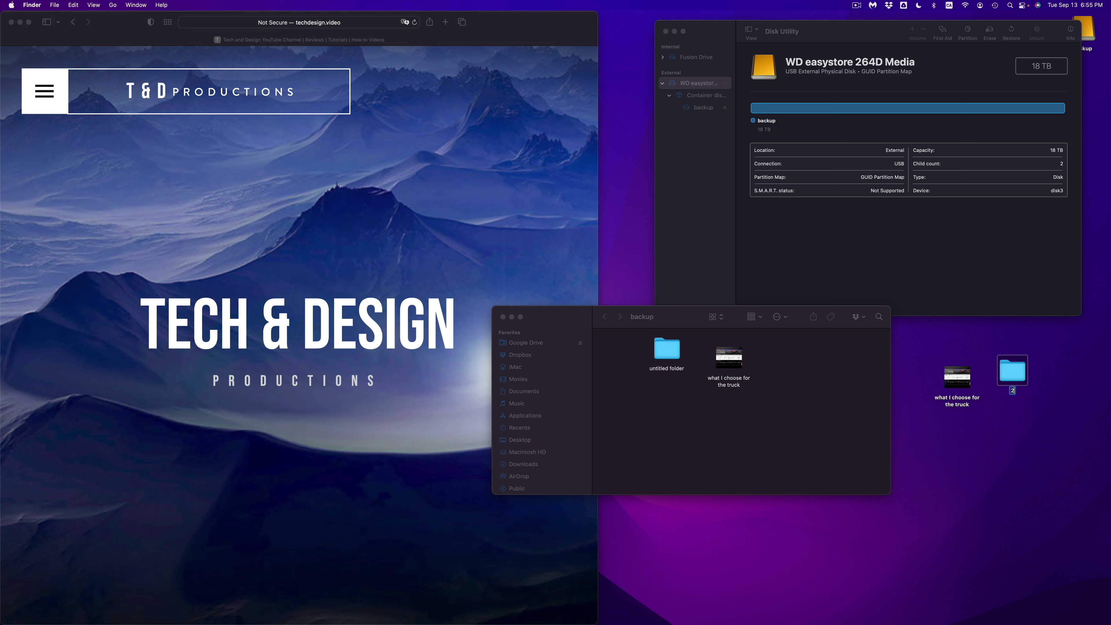
click(1037, 423)
- Copy the 21321312 folder from the desktop to the backup drive and place it below the untitled folder
click(1017, 368)
click(811, 403)
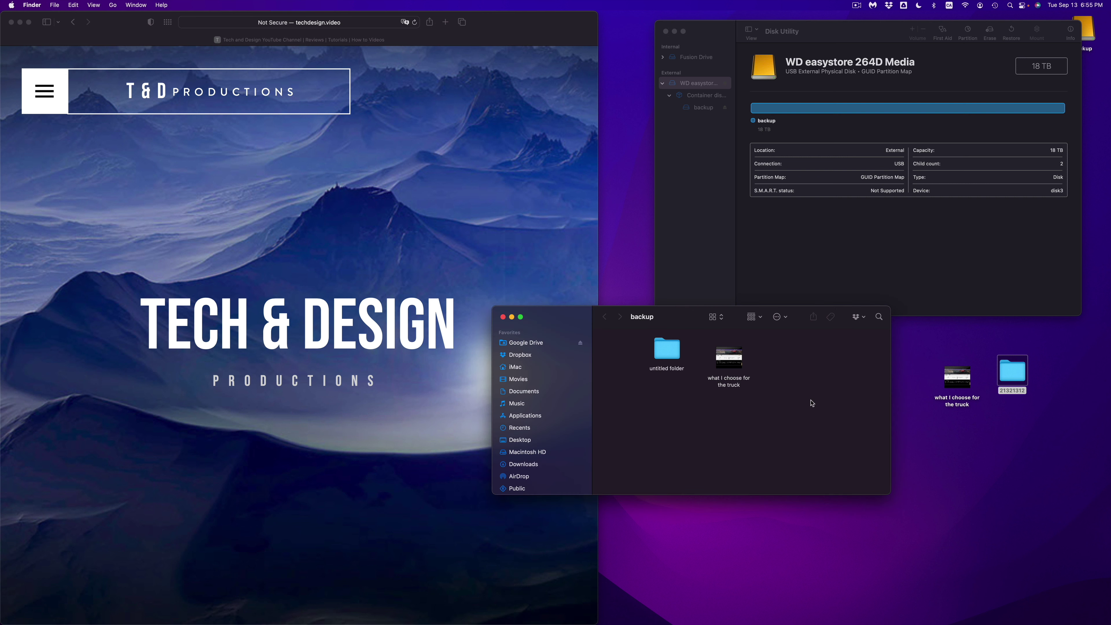
key(super+v)
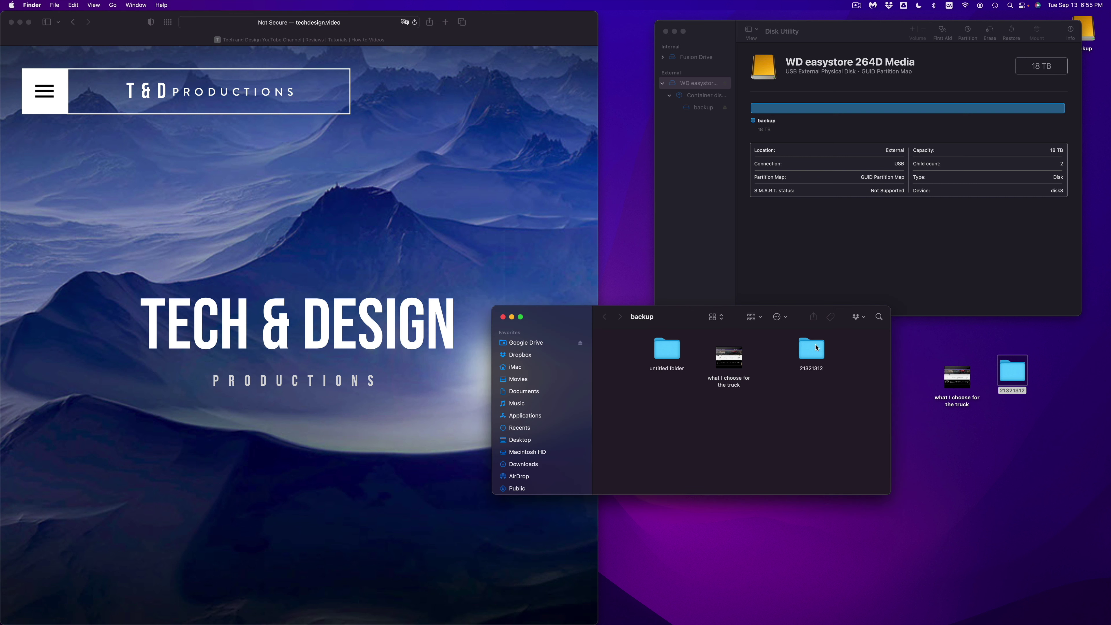
drag(815, 348, 671, 392)
click(962, 455)
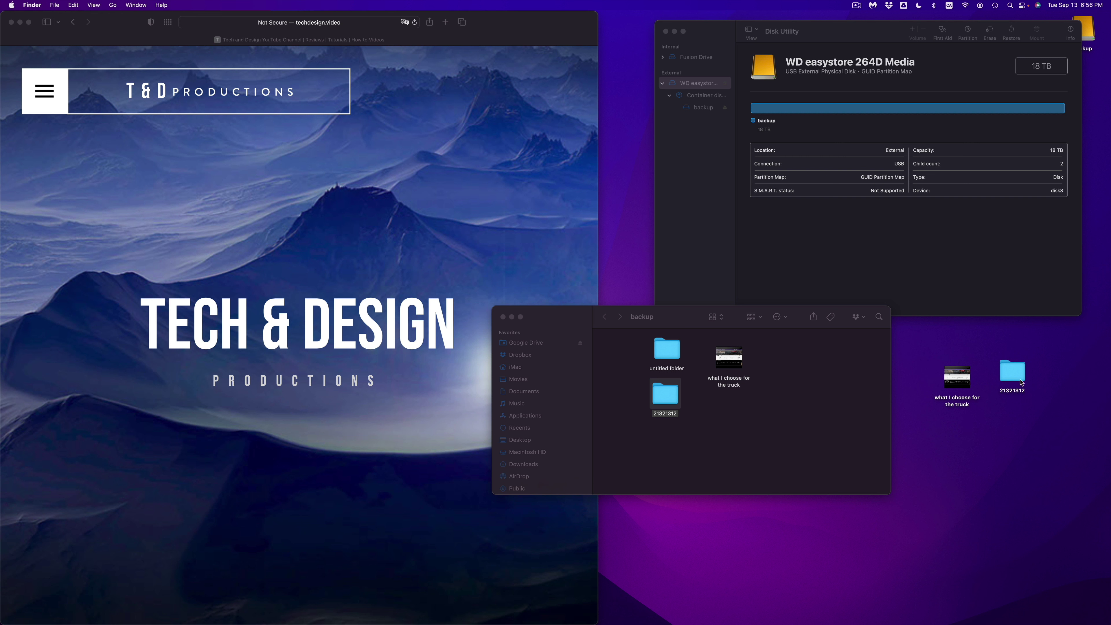
- Rename the 21321312 folder on the desktop as asdasdsad
click(1019, 389)
key(Return)
text(asdasdsad)
key(Return)
- Copy the asdasdsad folder from the desktop to the backup drive and place it beside the "what I choose for the truck" file
right_click(1009, 372)
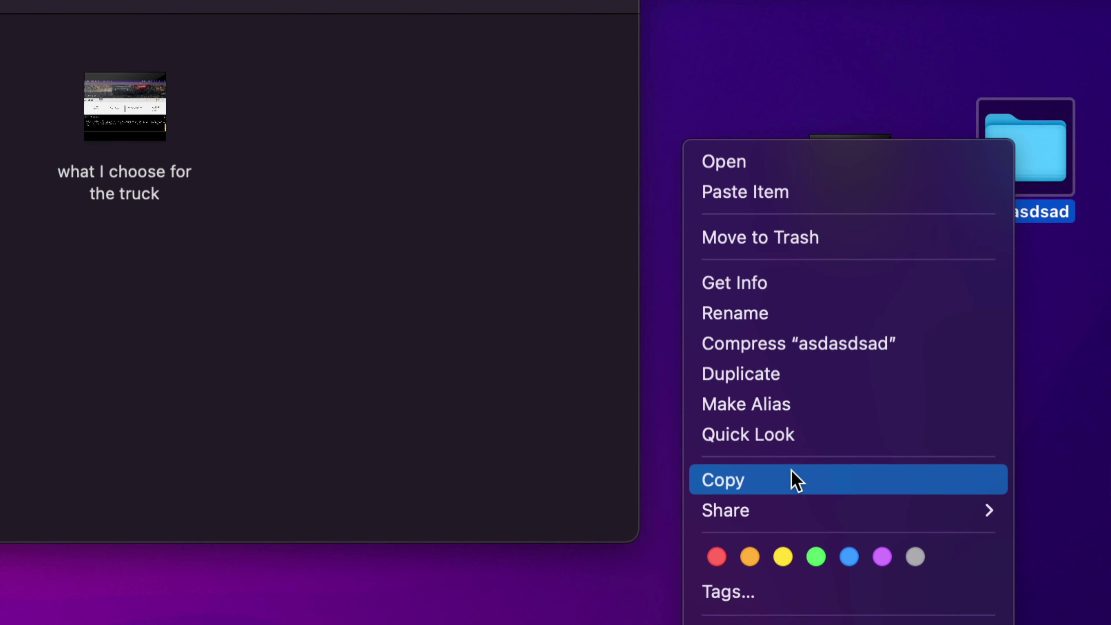
click(771, 479)
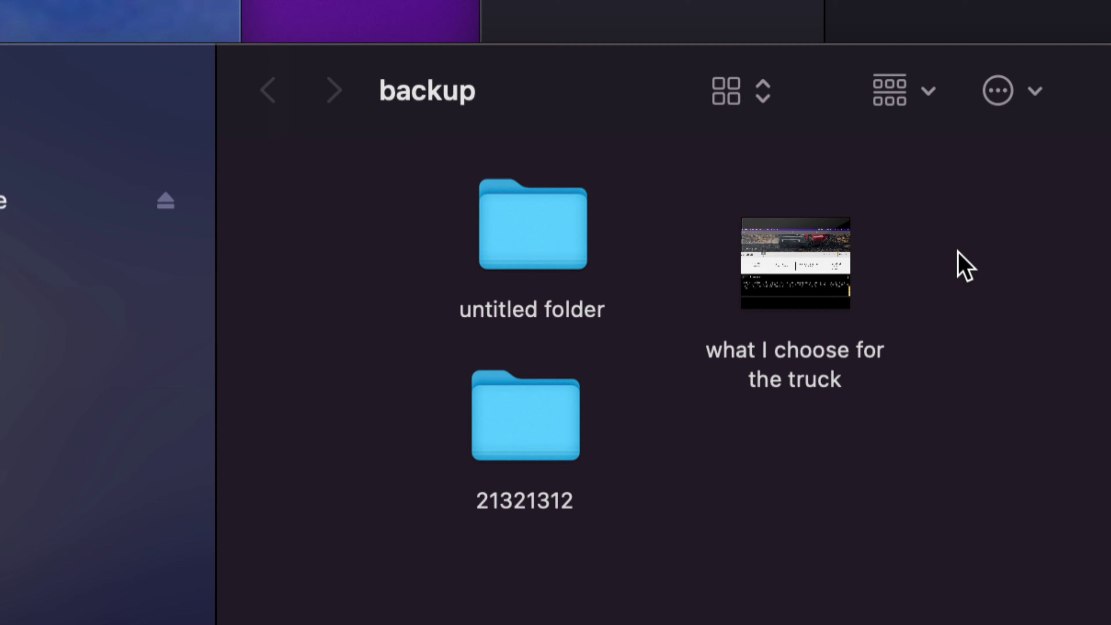
right_click(964, 265)
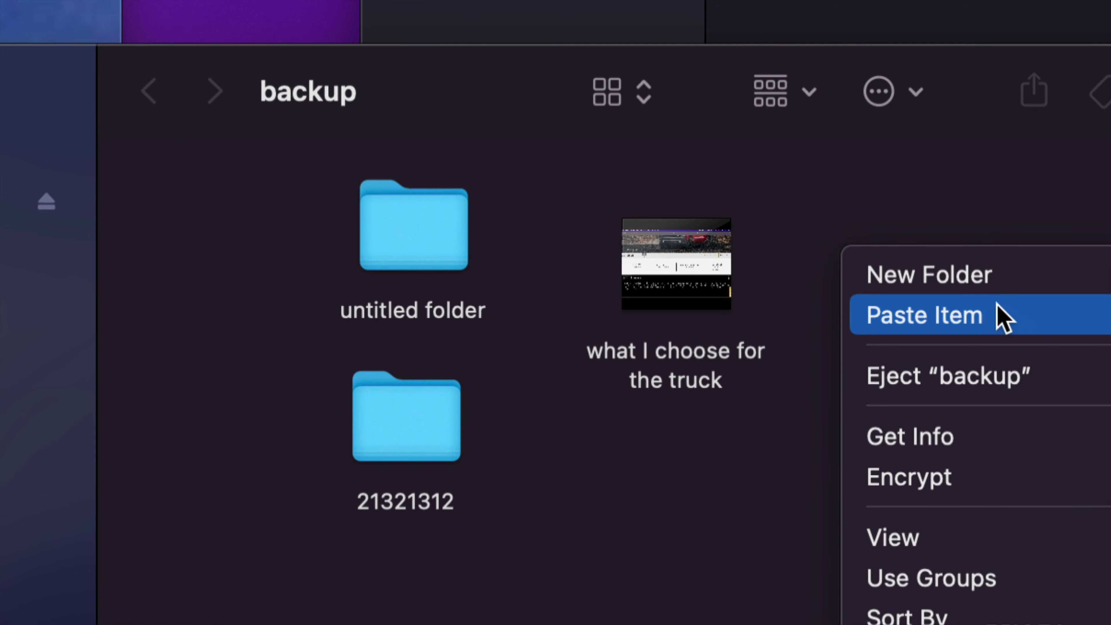
click(965, 310)
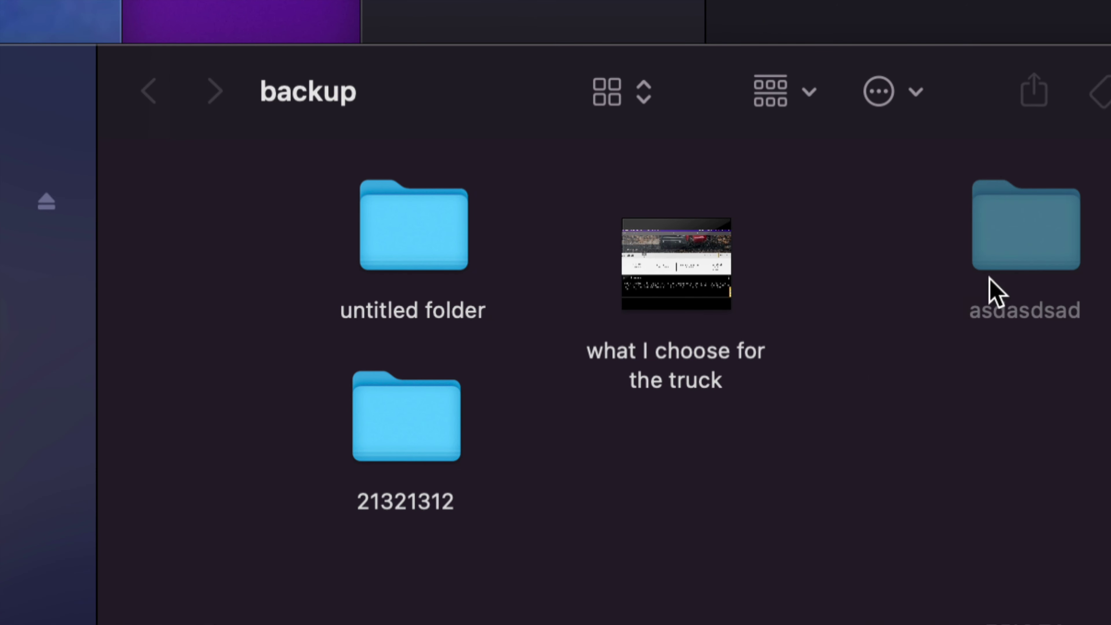
drag(1029, 258, 850, 288)
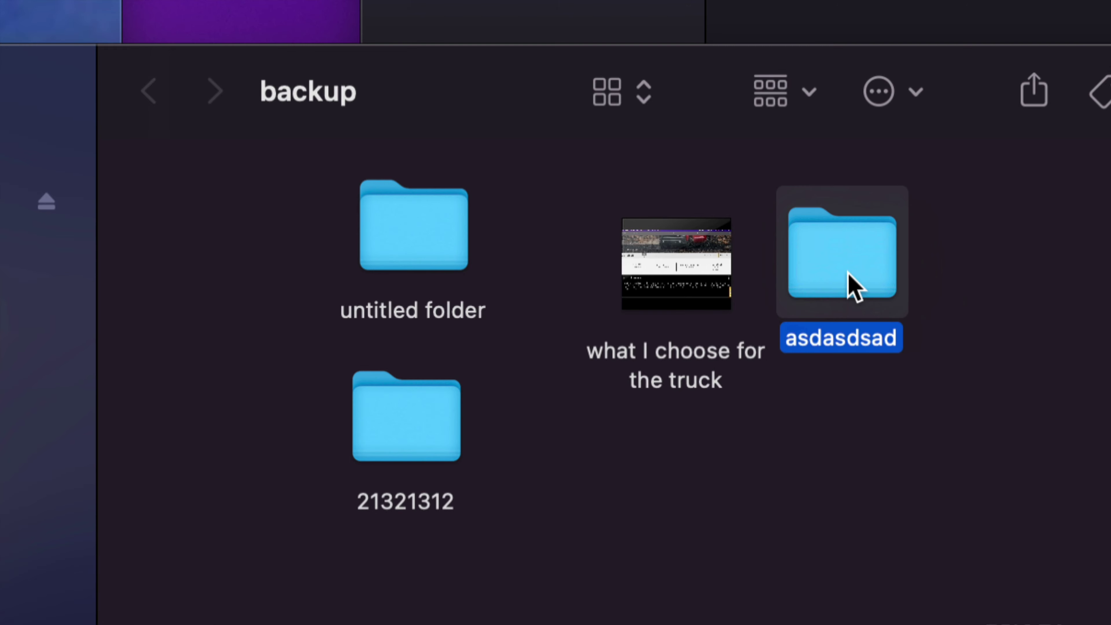
click(932, 288)
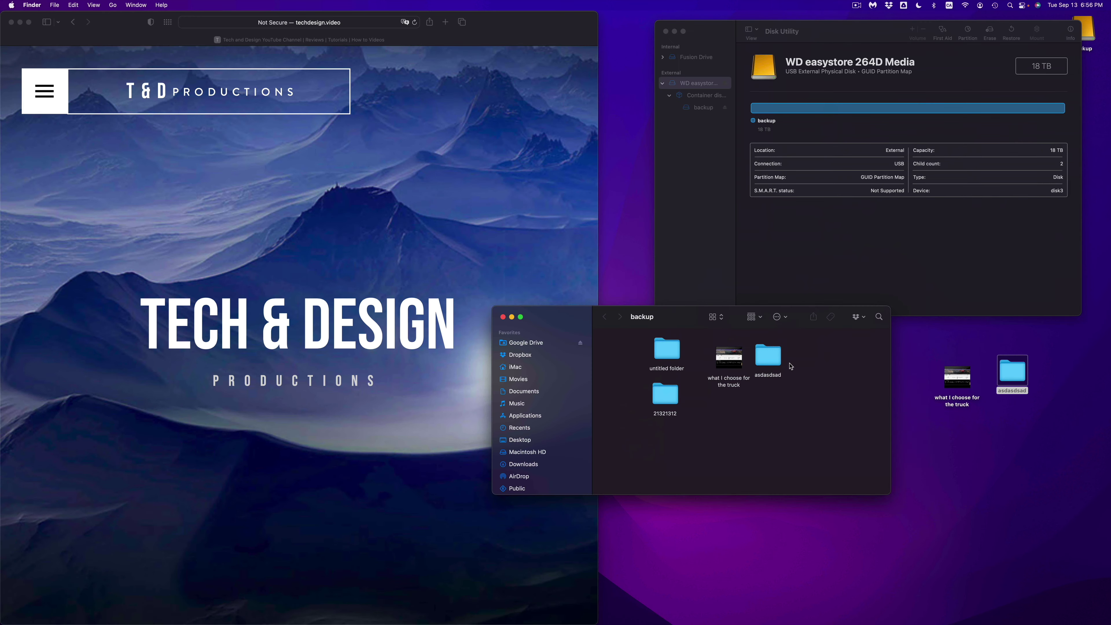
- Move the asdasdsad folder on the desktop to the Trash
drag(917, 371, 1012, 398)
click(1034, 408)
key(super+BackSpace)
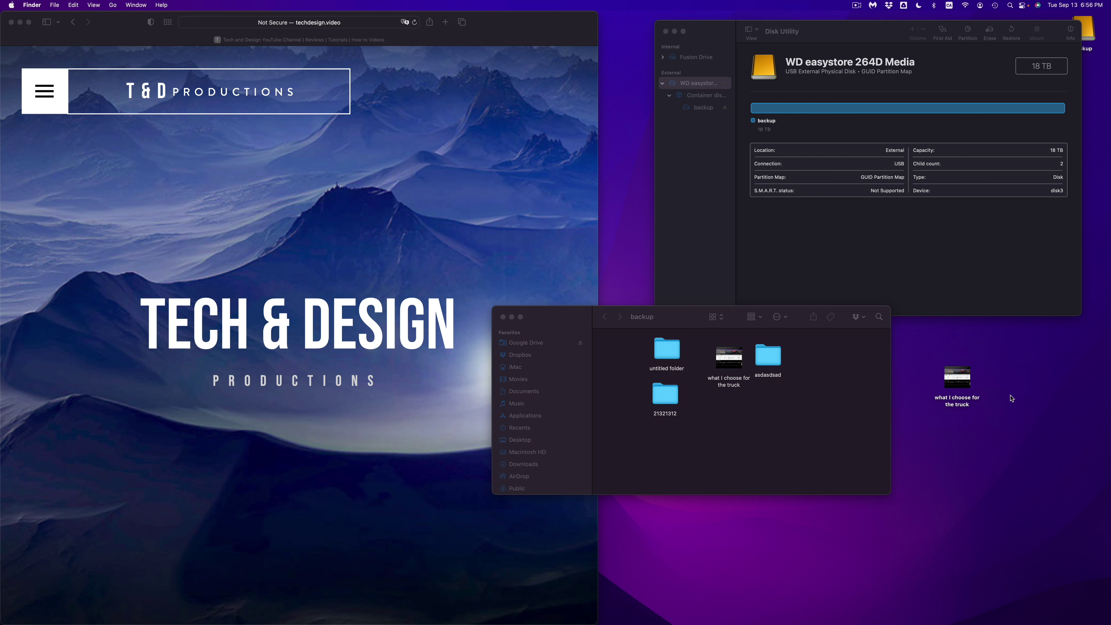
- Reposition the backup window and move all four items on the backup drive to the Trash
drag(588, 319, 560, 318)
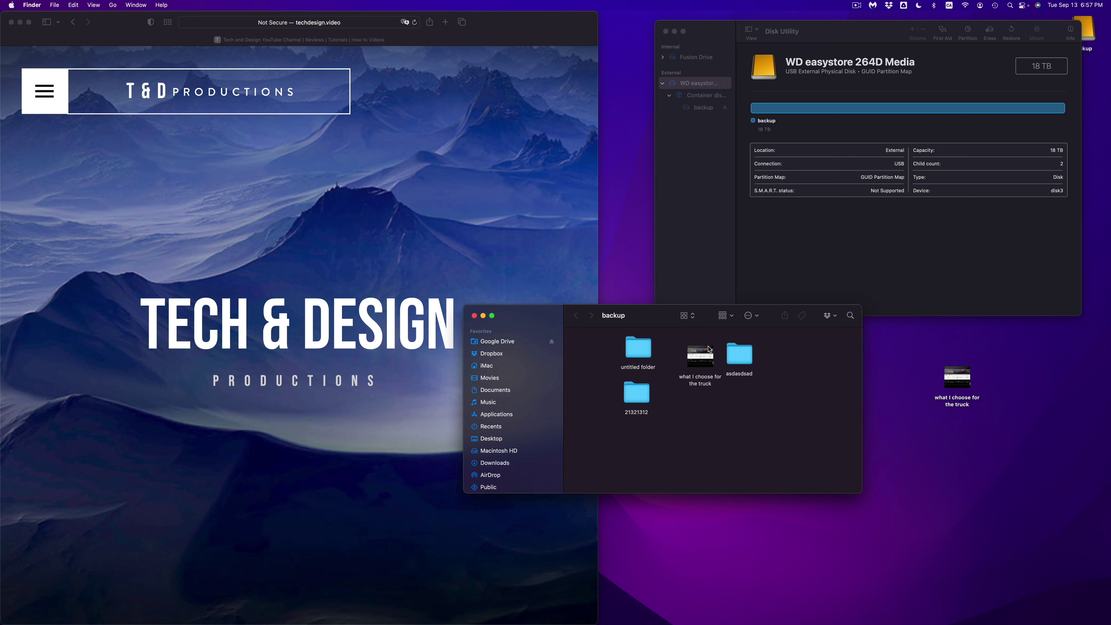
drag(662, 326, 668, 352)
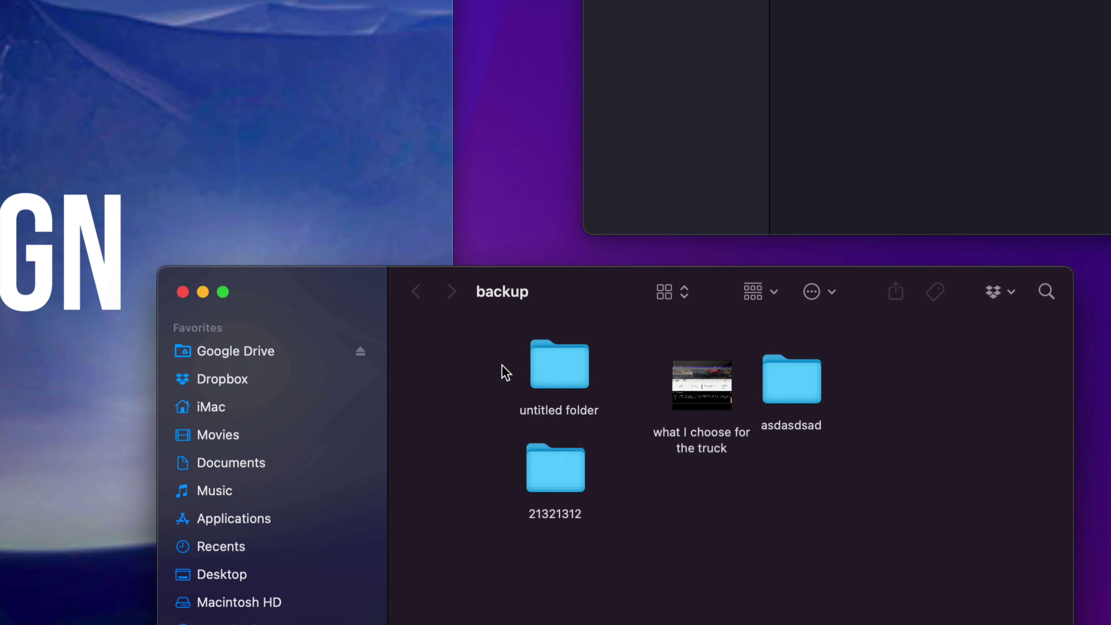
drag(619, 372, 753, 434)
drag(808, 508, 808, 508)
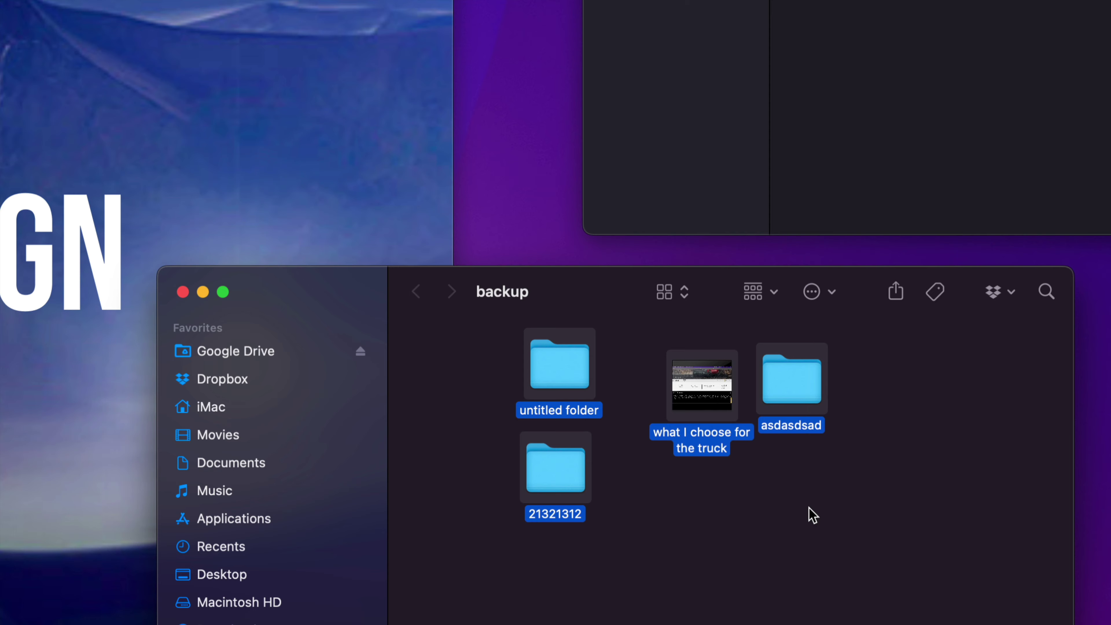
right_click(786, 371)
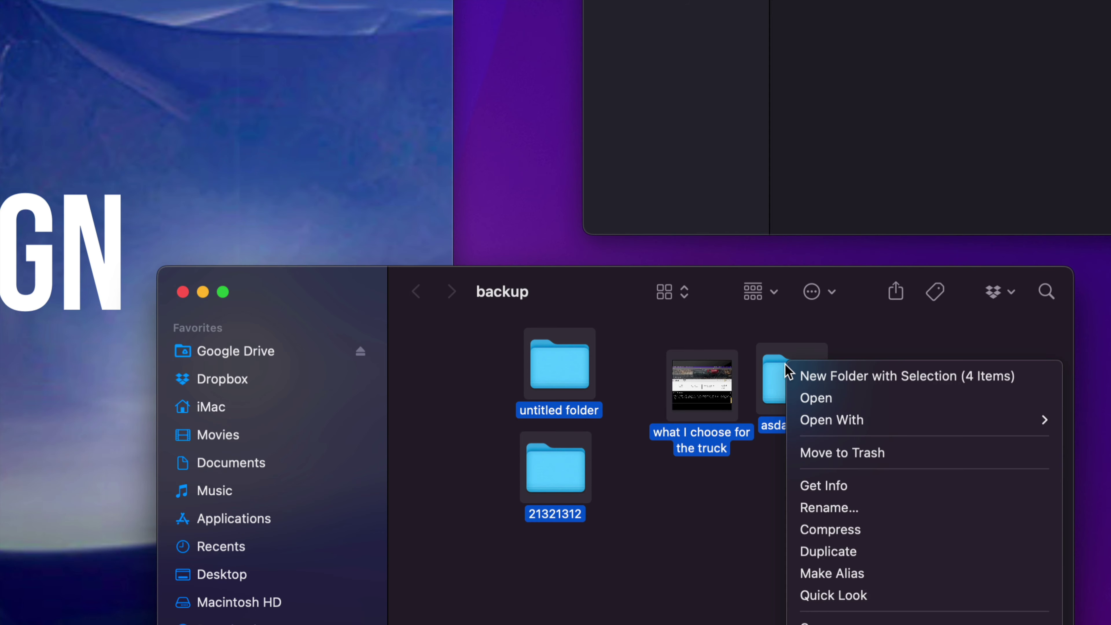
click(848, 464)
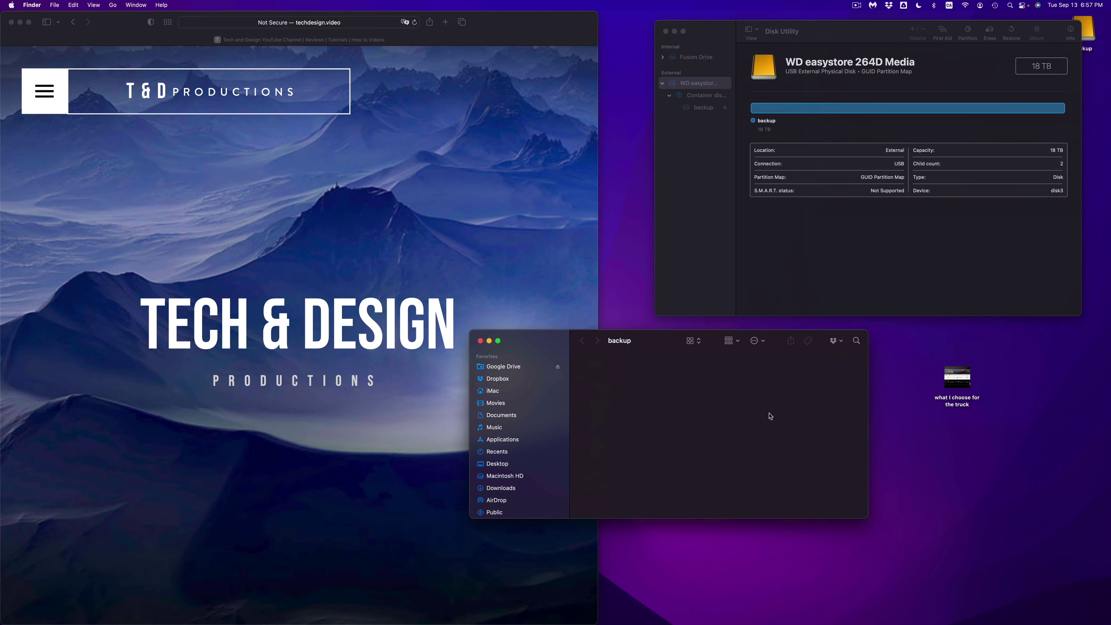
- Empty the Trash so that the deleted items are permanently erased
mouse_move(918, 623)
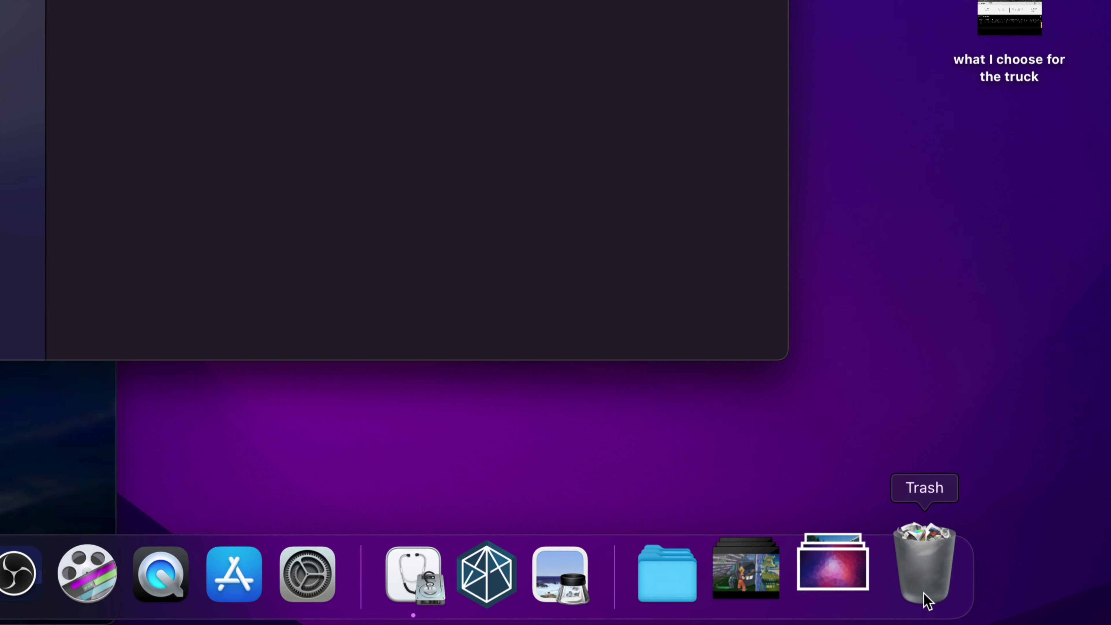
right_click(927, 602)
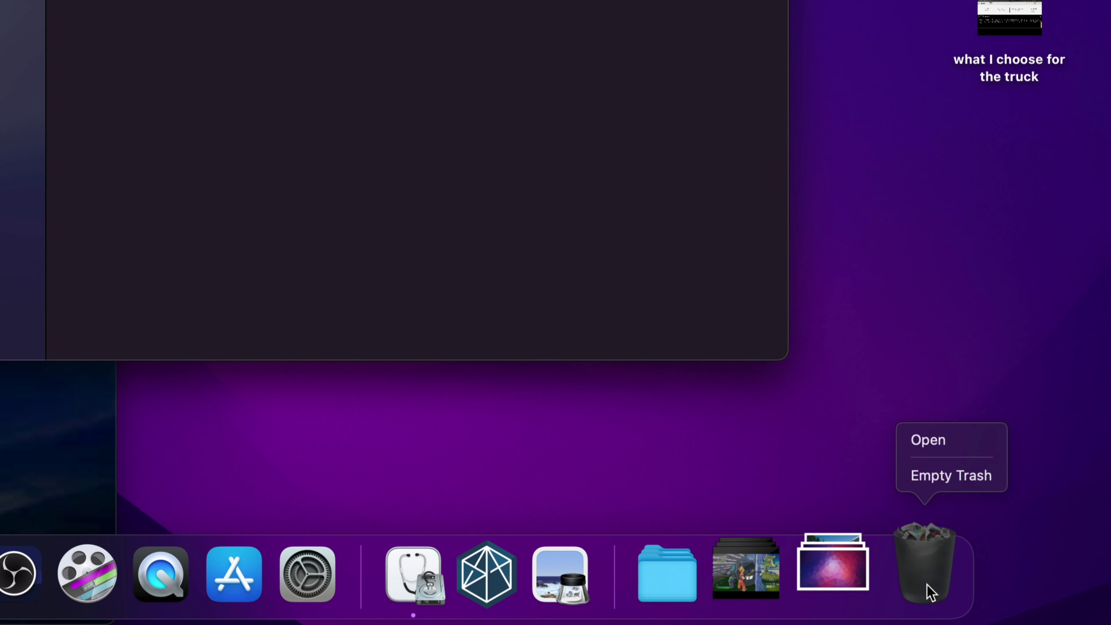
click(945, 477)
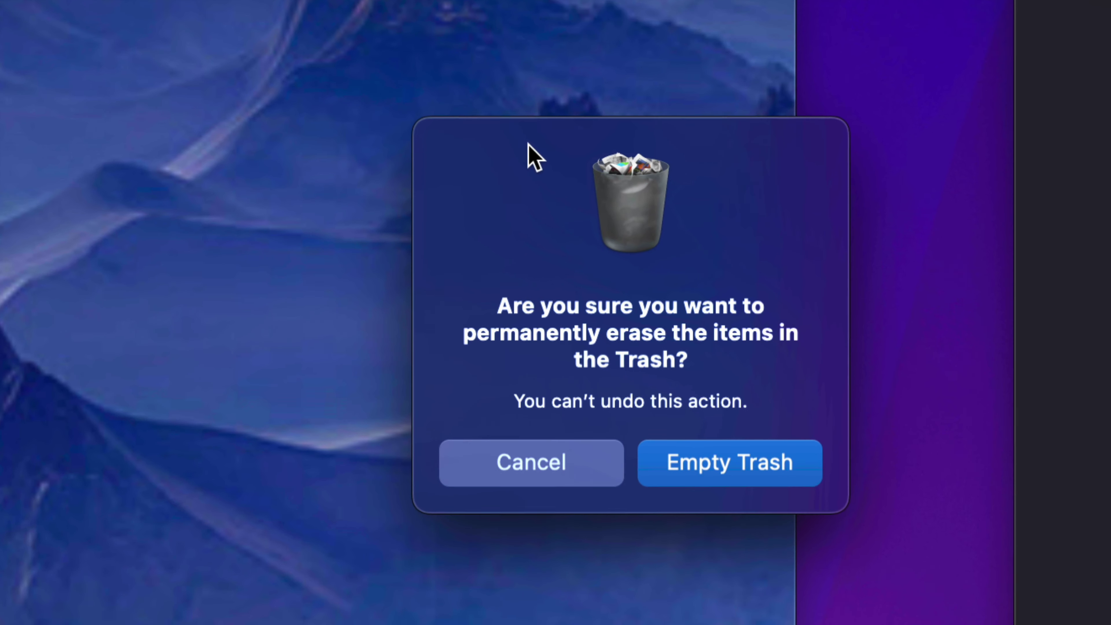
click(742, 471)
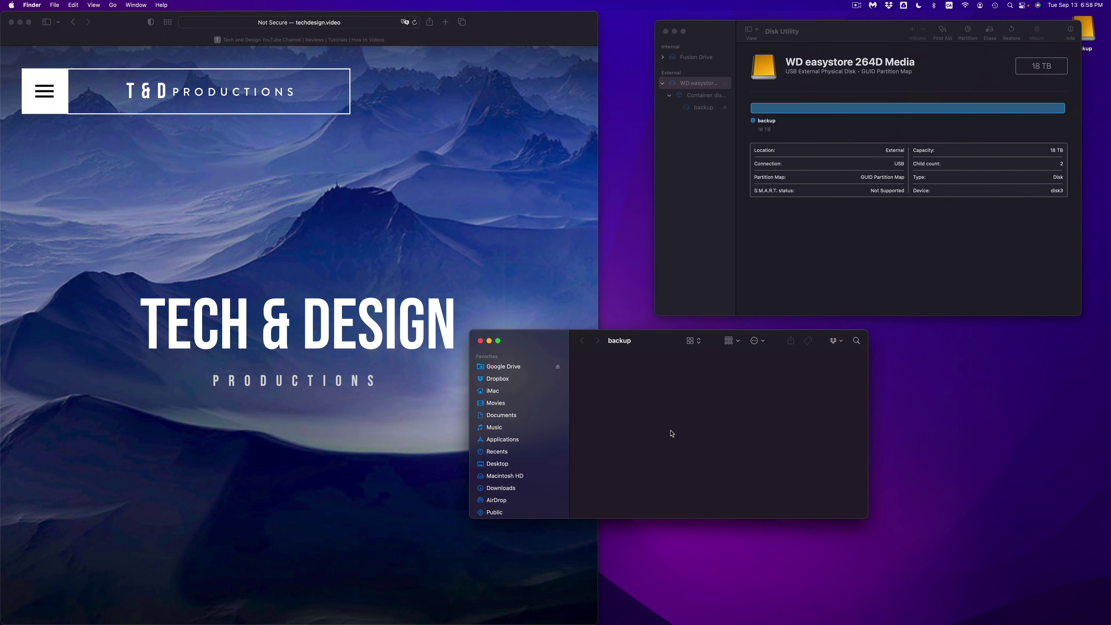
- Close the backup drive's window and reposition the Disk Utility window on the desktop
drag(774, 27, 769, 55)
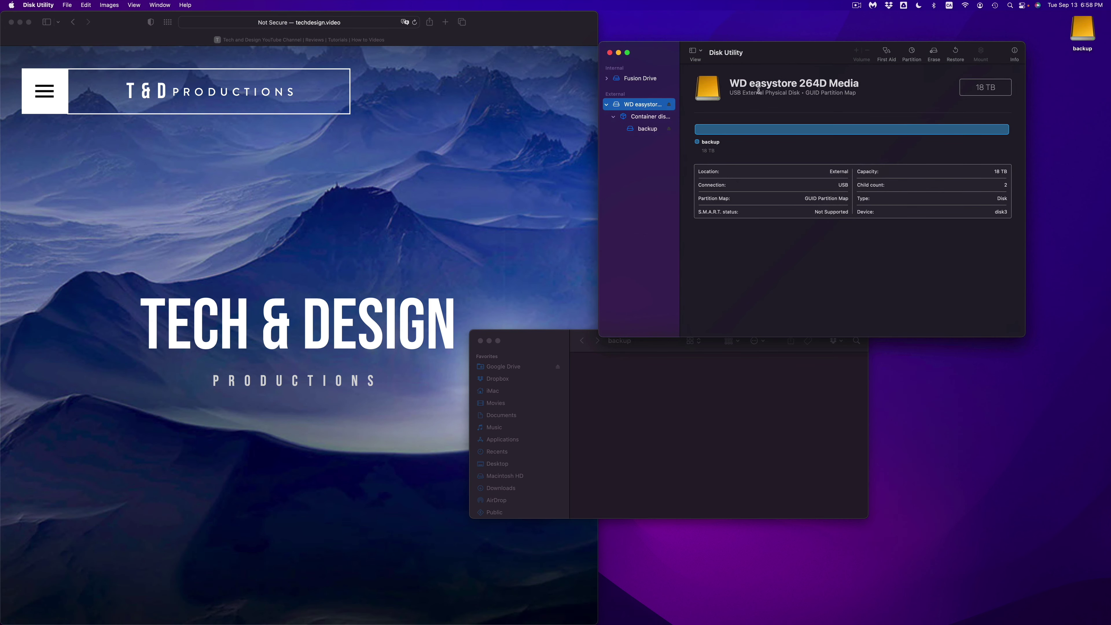
click(479, 341)
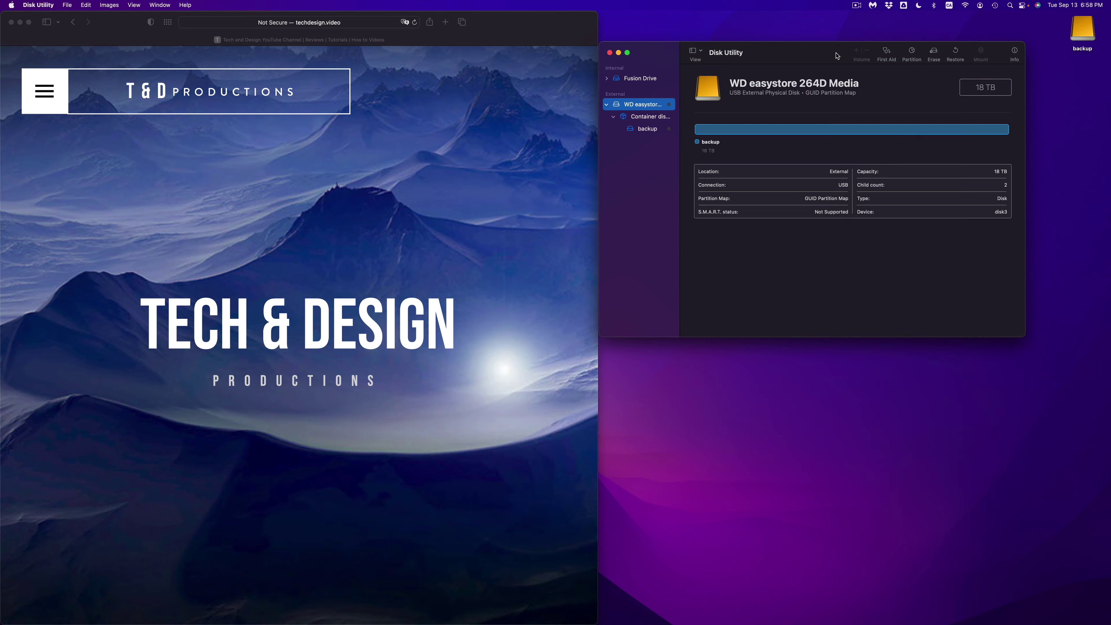
drag(788, 60, 806, 153)
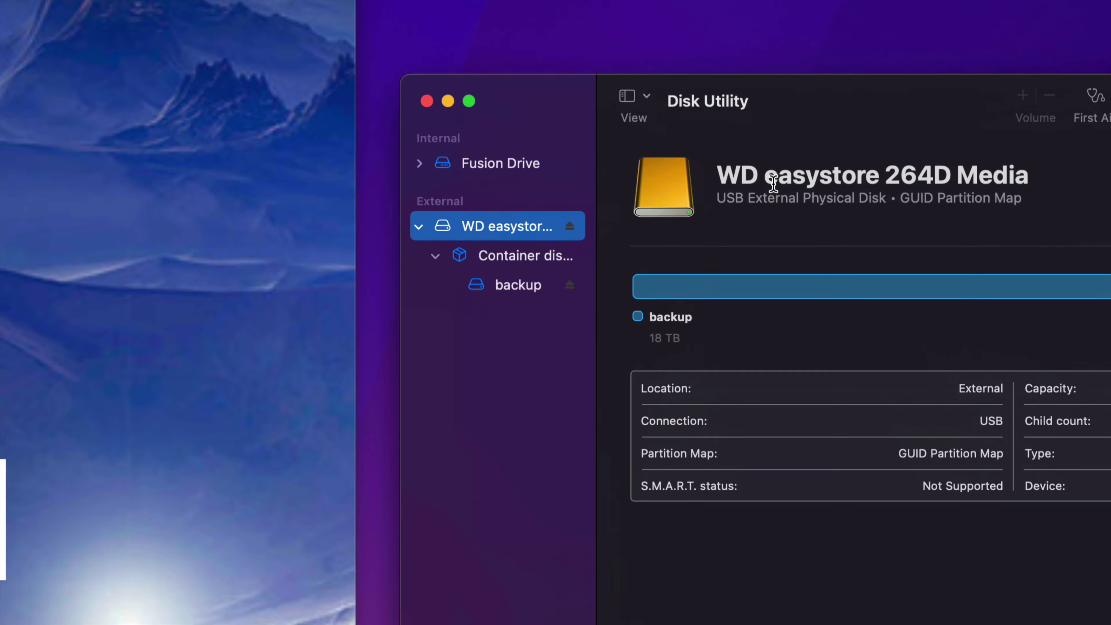
drag(869, 121, 538, 122)
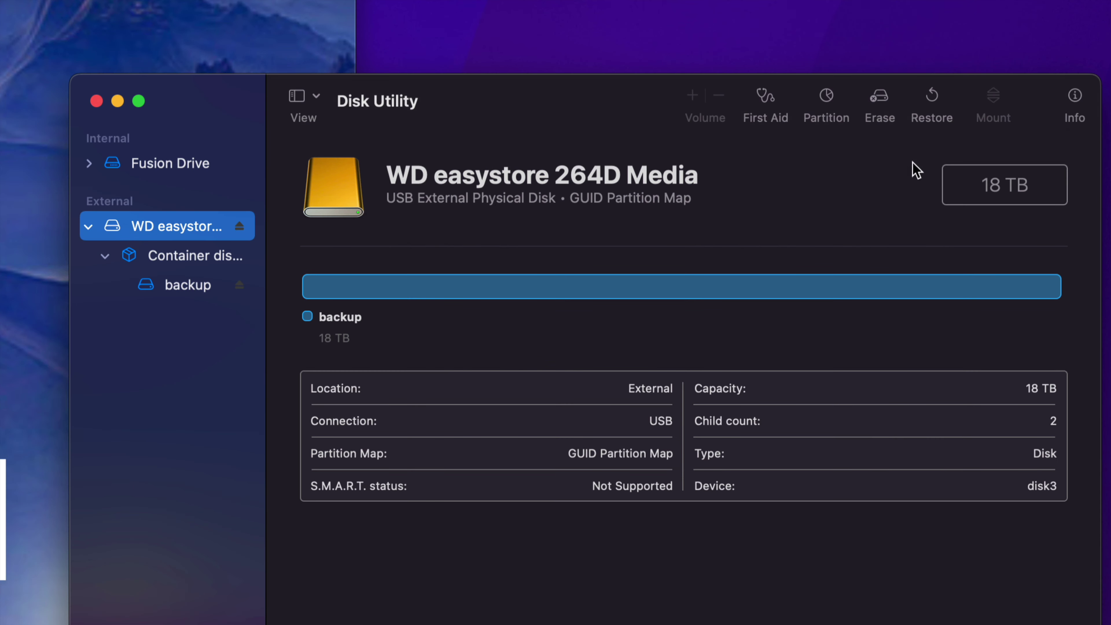
- Start an erase of the WD easystore 264D Media disk and set its format to Mac OS Extended (Journaled)
click(876, 98)
click(647, 451)
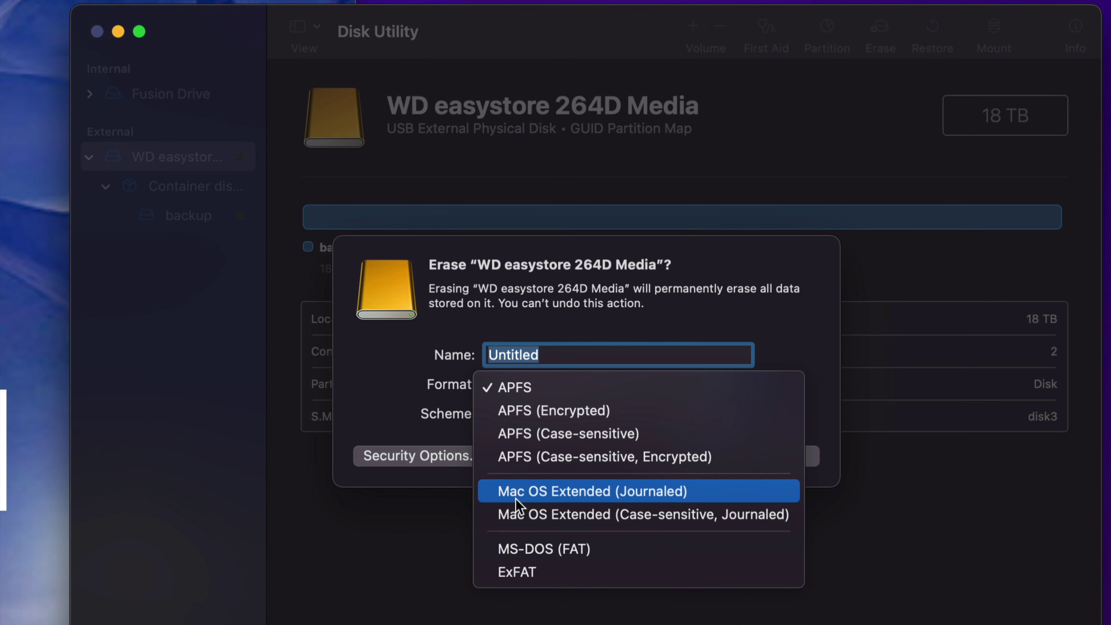
click(707, 493)
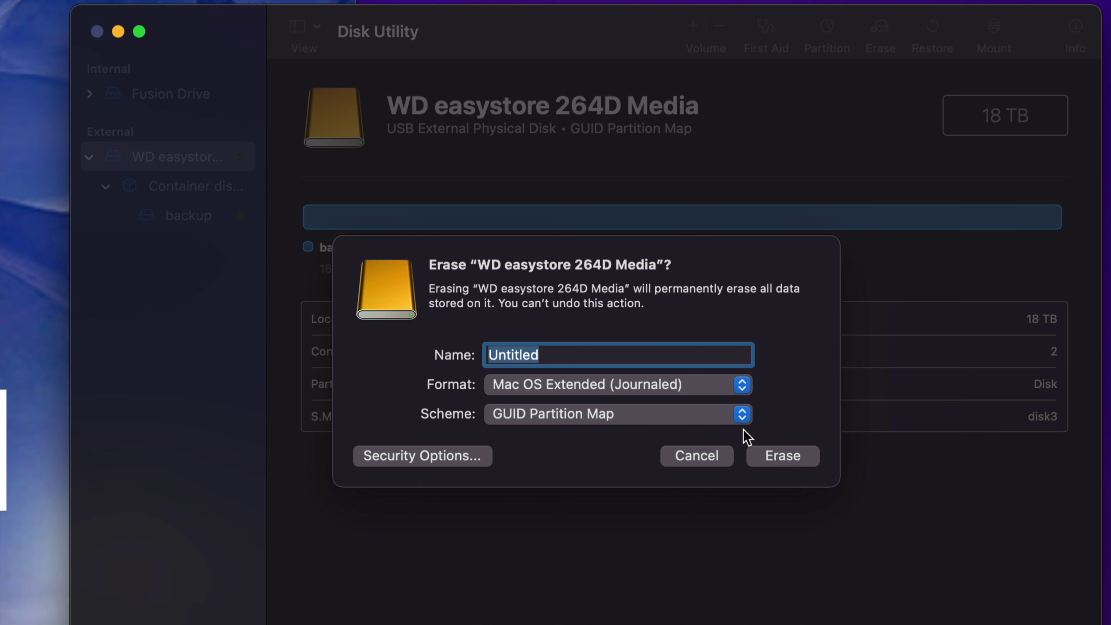
- Set the erase format to ExFAT and select the whole disk name for replacement
click(739, 387)
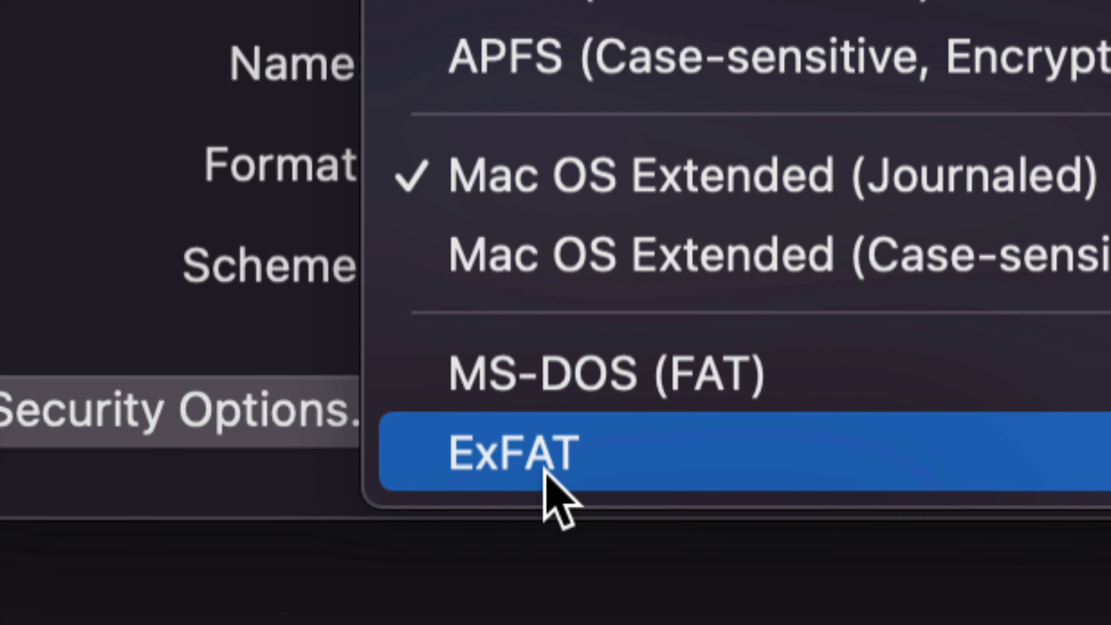
click(544, 470)
click(612, 62)
drag(613, 62, 546, 62)
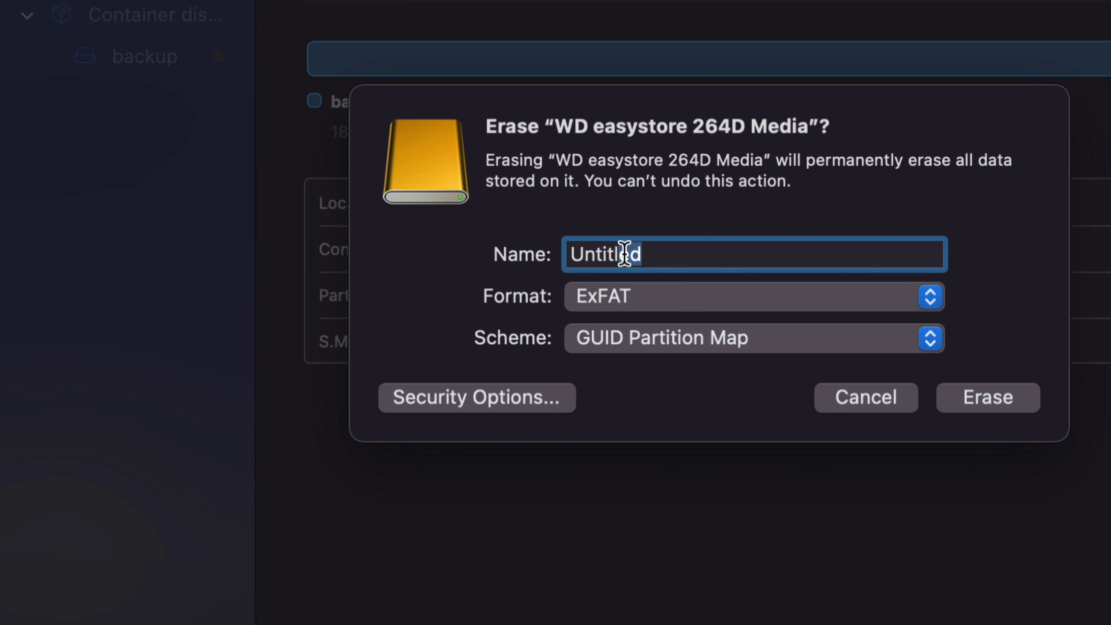
drag(624, 254, 556, 252)
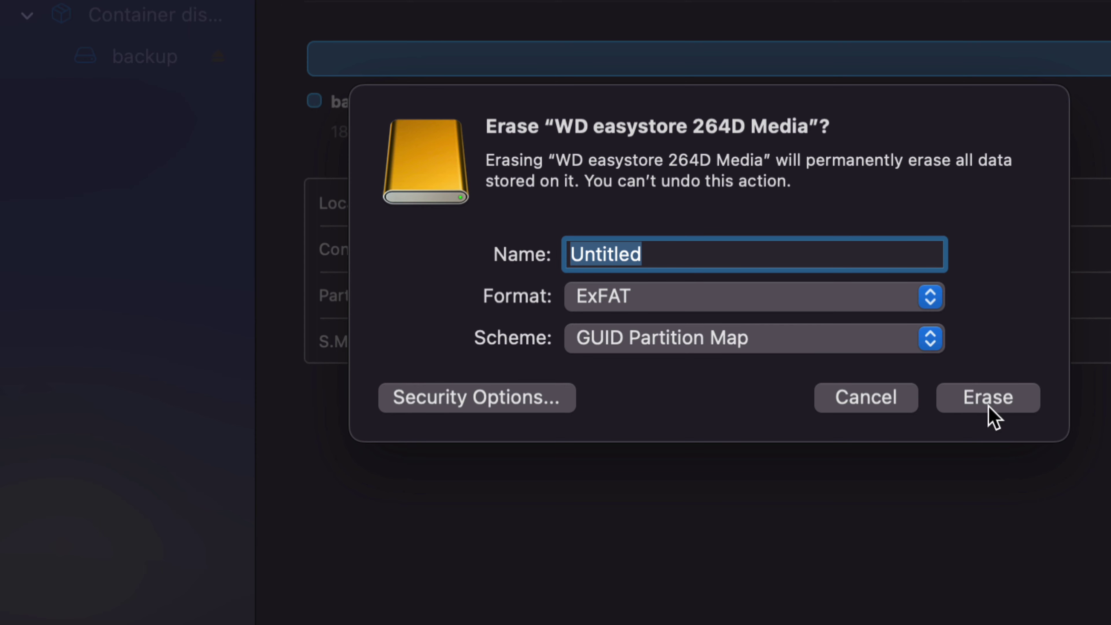
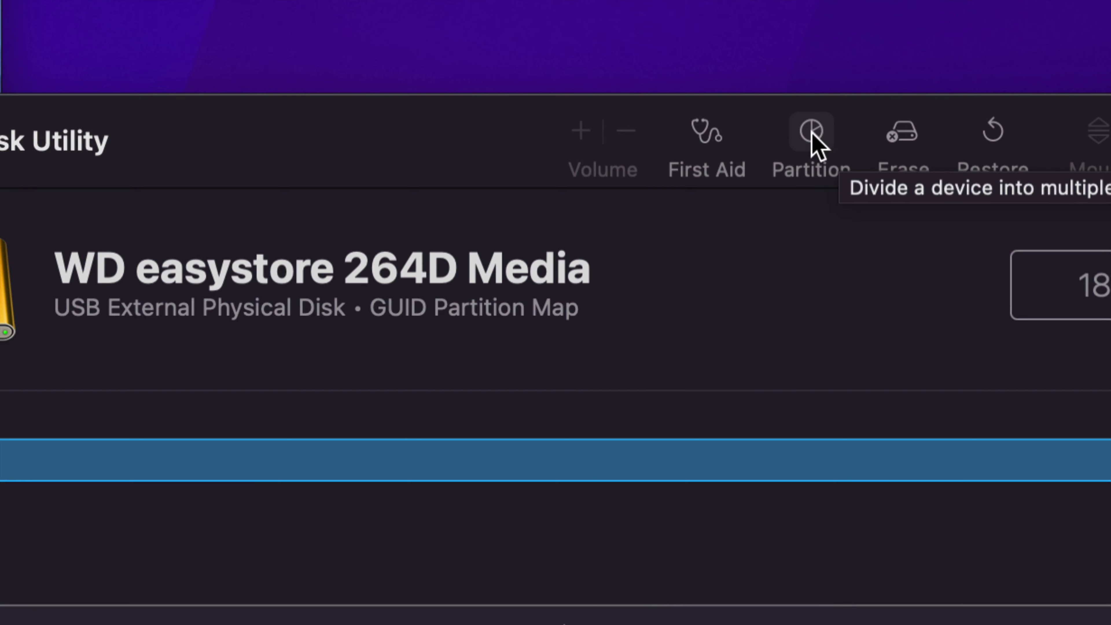
- Add two partitions to the WD easystore 264D Media disk and resize Mac to 2.13 TB and Untitled to 9.87 TB
click(809, 141)
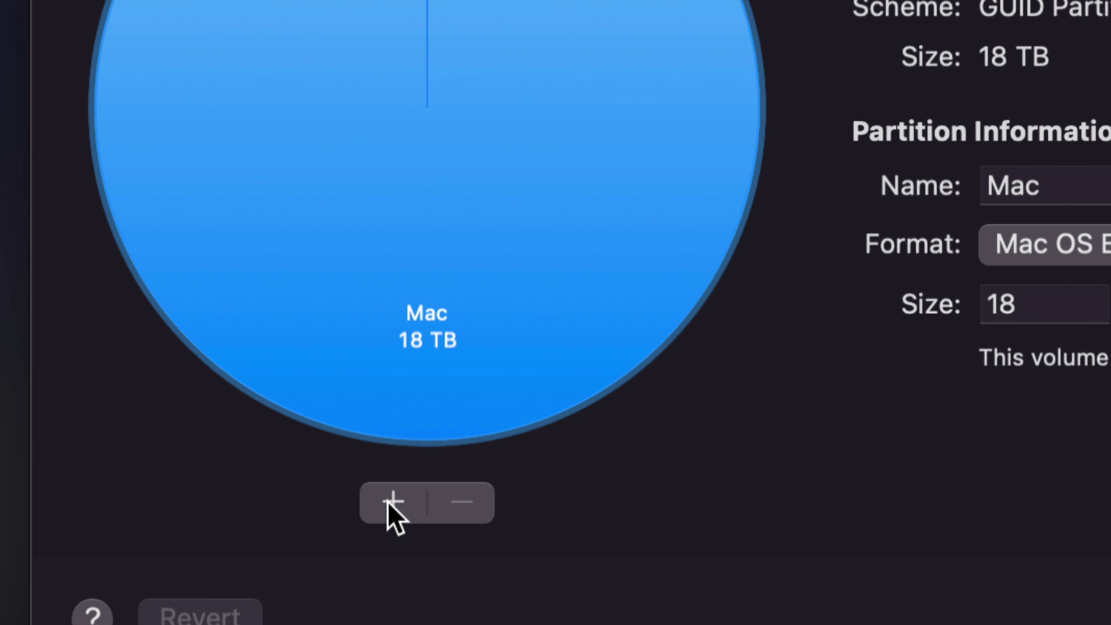
click(389, 501)
click(396, 502)
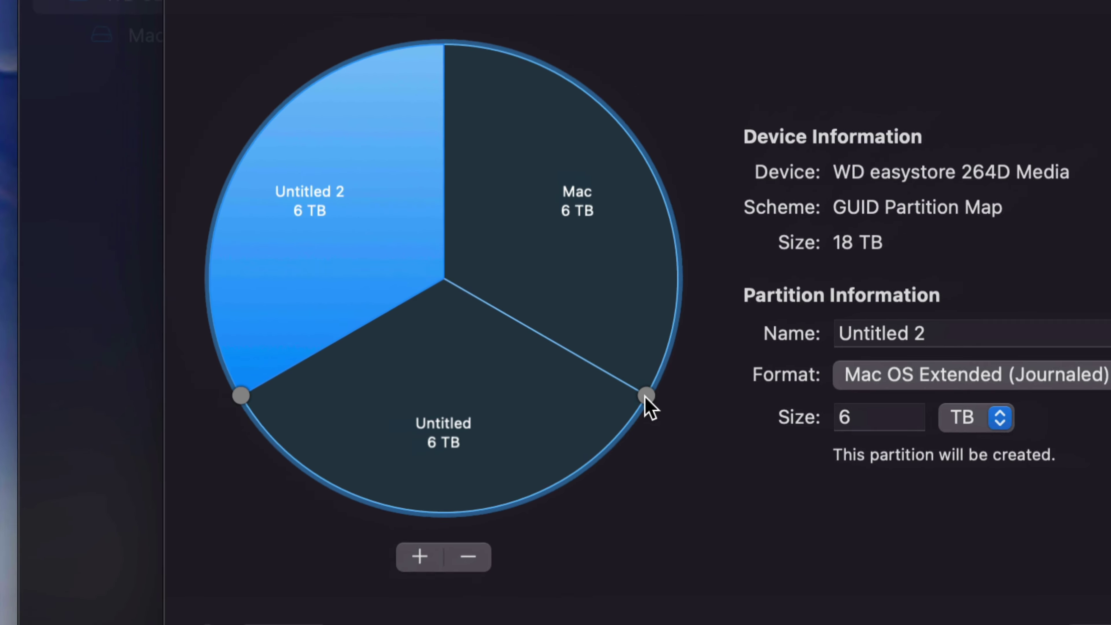
drag(645, 396, 612, 147)
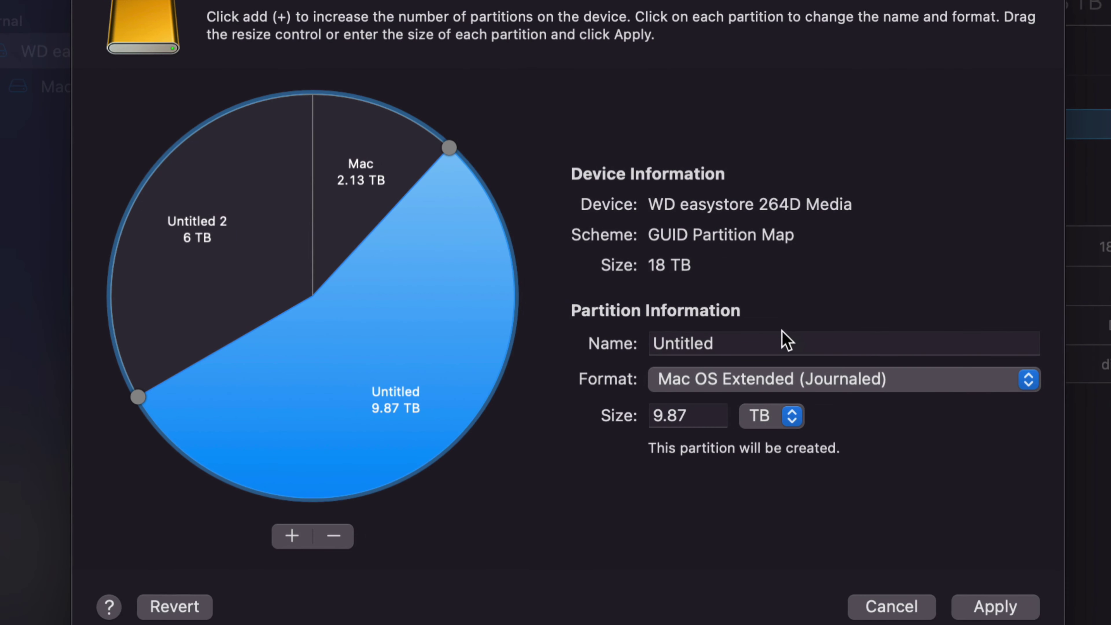
- Name the 9.87 TB Untitled partition Time Machine and shrink the Mac partition to 1.98 TB
drag(760, 342, 649, 342)
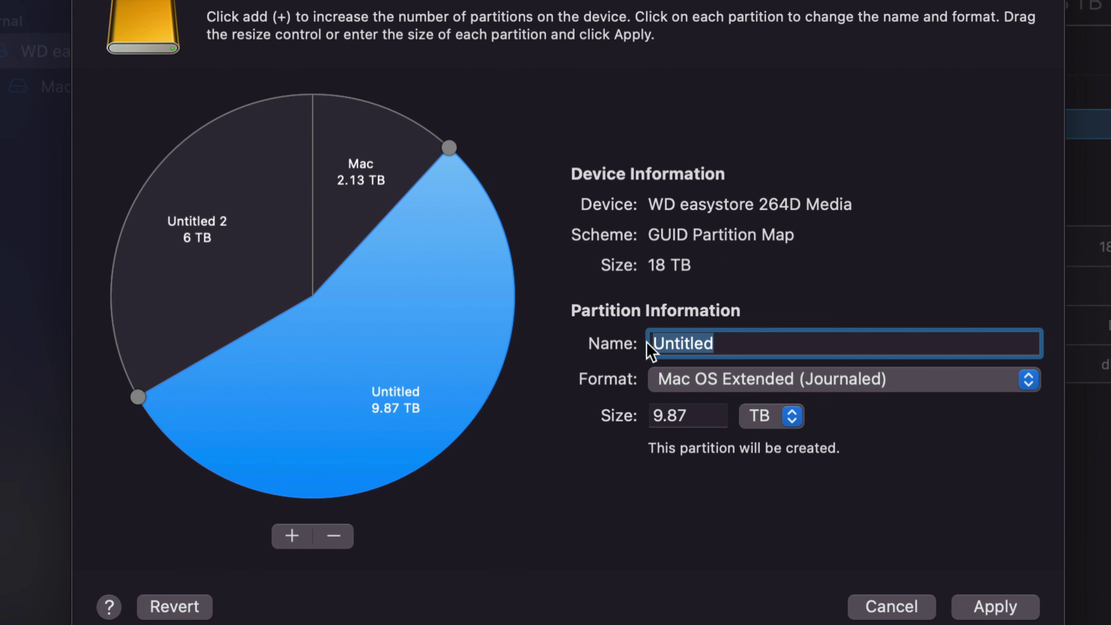
text(Time Machine)
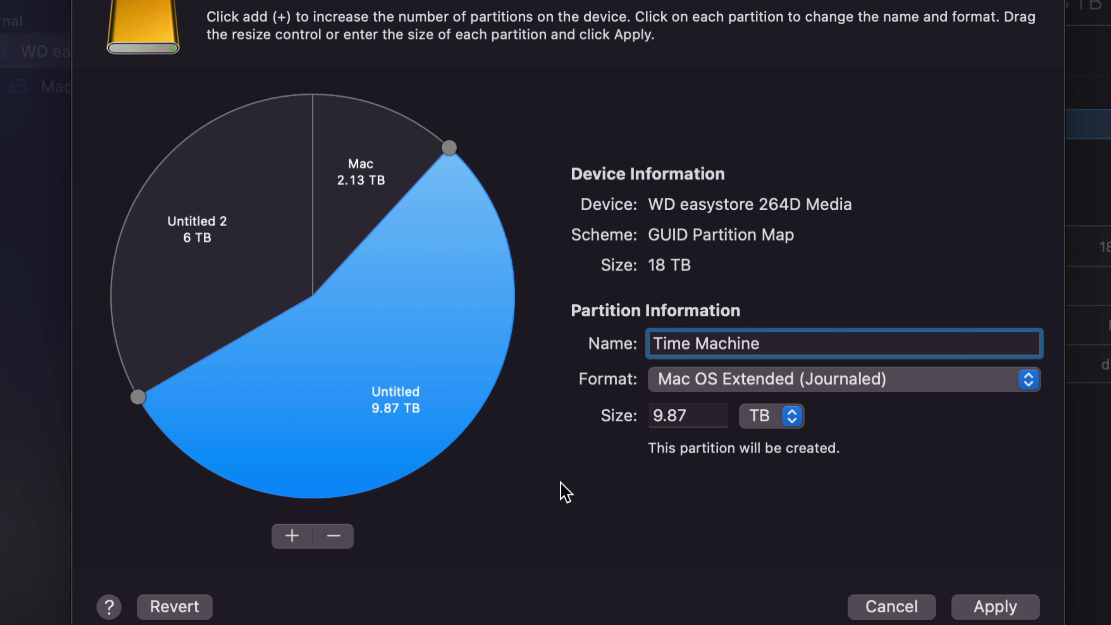
click(362, 168)
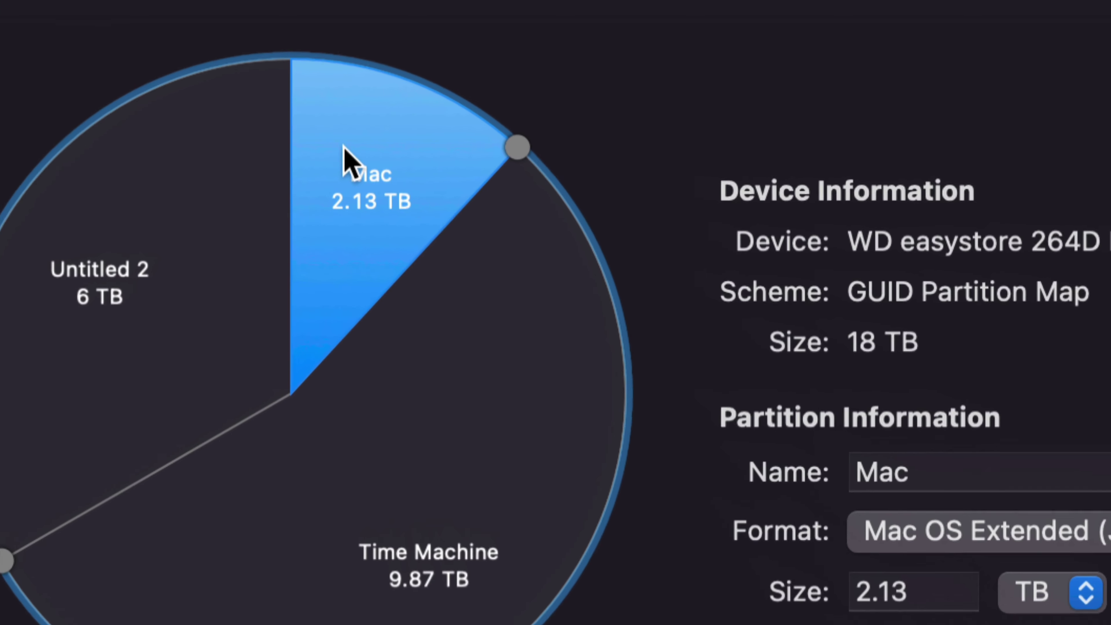
drag(550, 141, 539, 136)
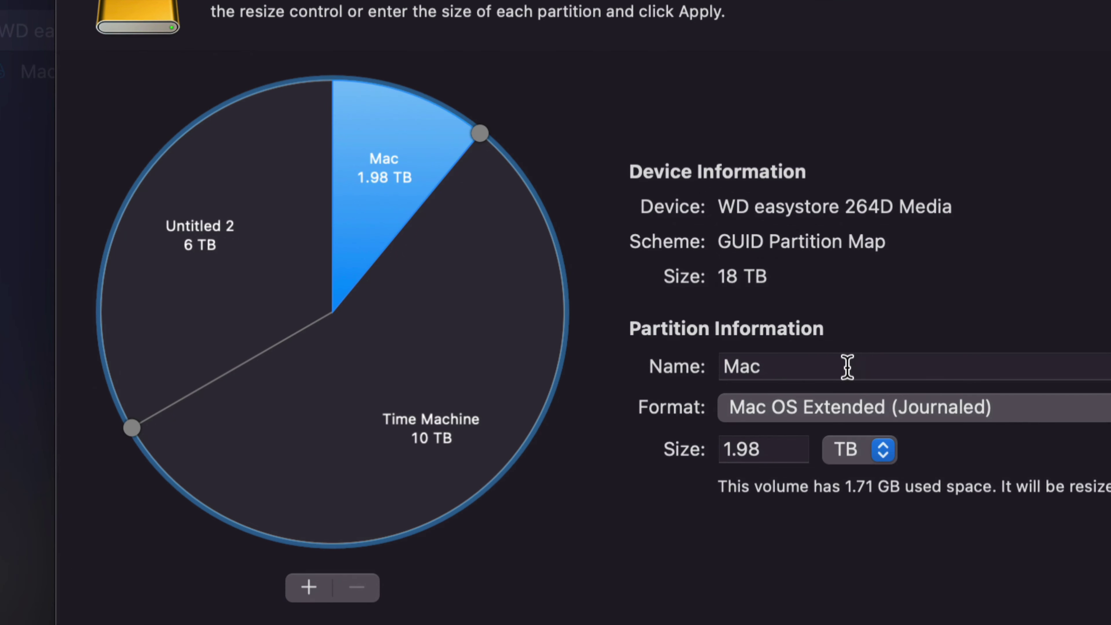
- Rename the Mac partition as Windows and set its format to ExFAT
click(795, 376)
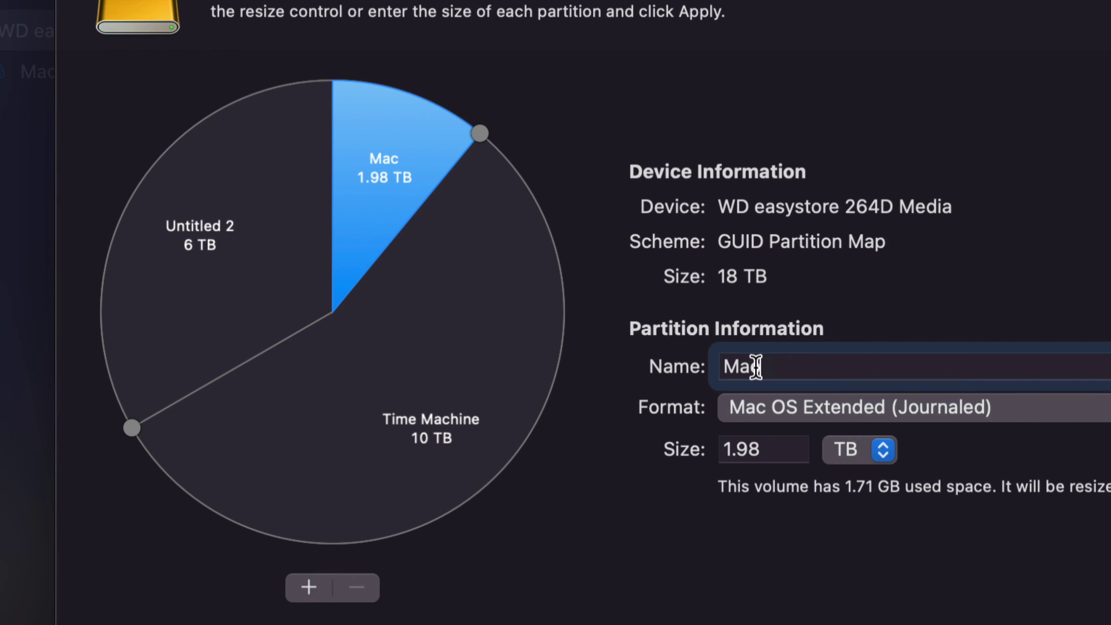
drag(795, 377, 768, 377)
text(Windows)
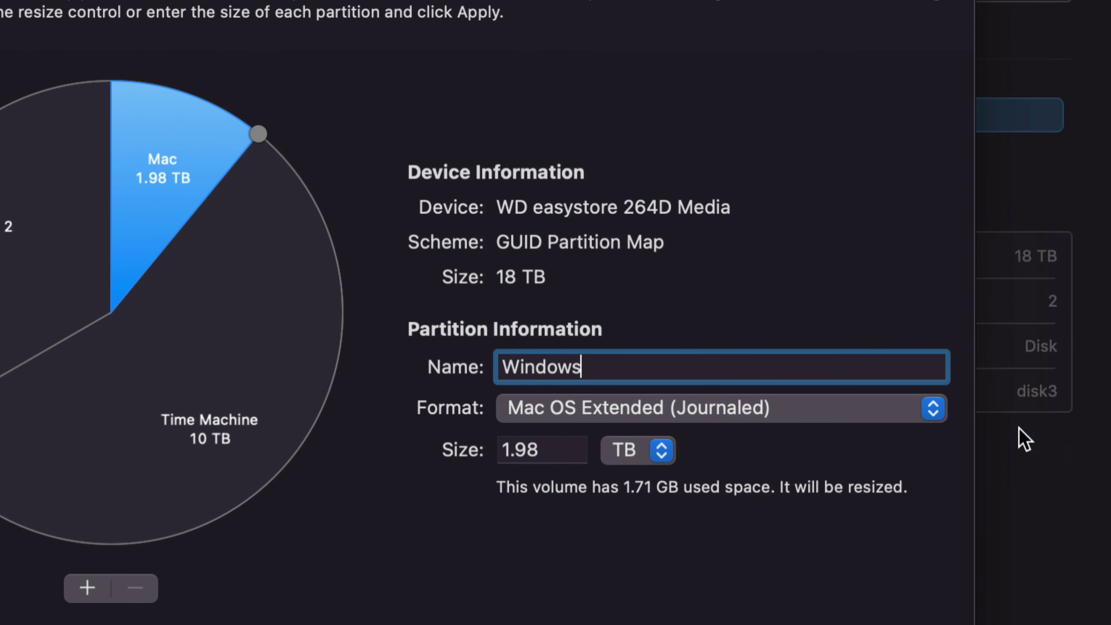
click(929, 413)
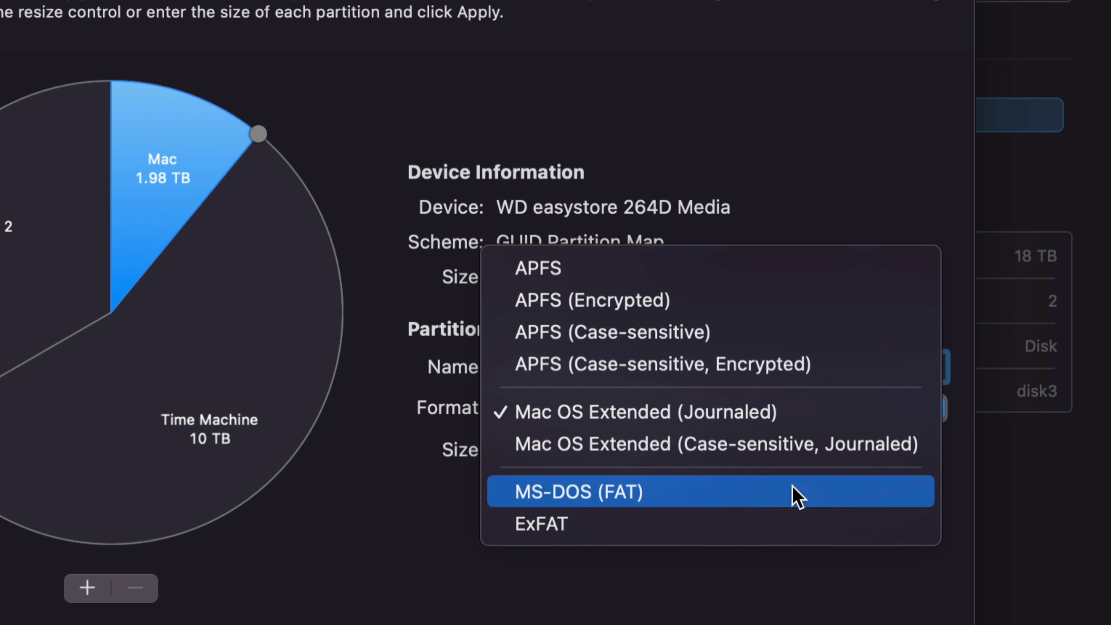
click(687, 527)
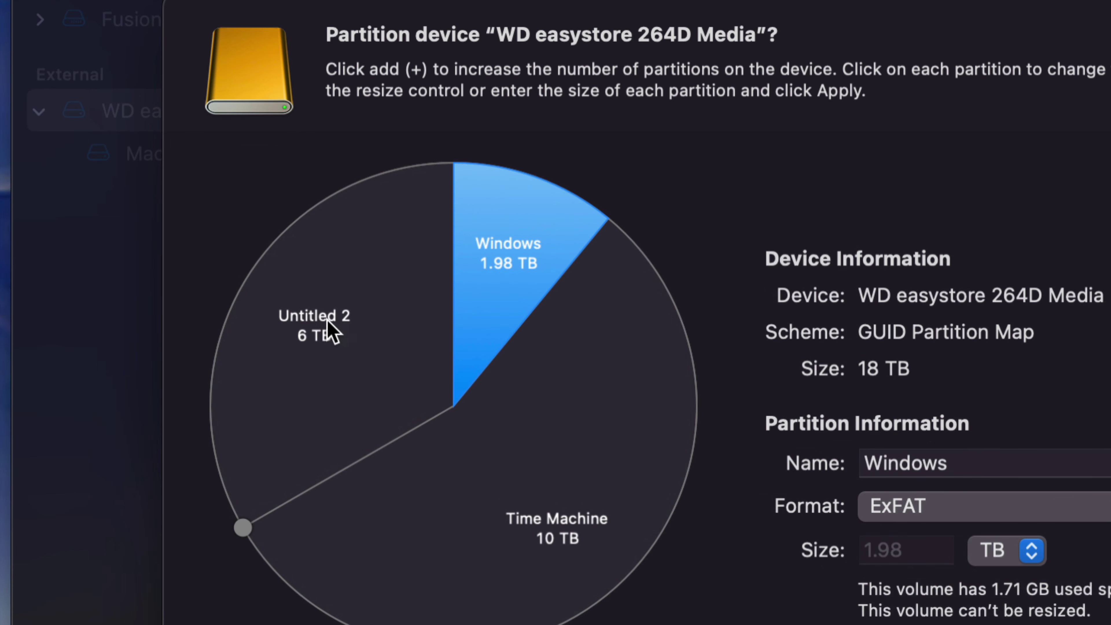
- Name the Untitled 2 partition Mac Backup and choose Mac OS Extended (Journaled) as its format
click(327, 320)
drag(959, 461, 855, 470)
text(Mac Backup)
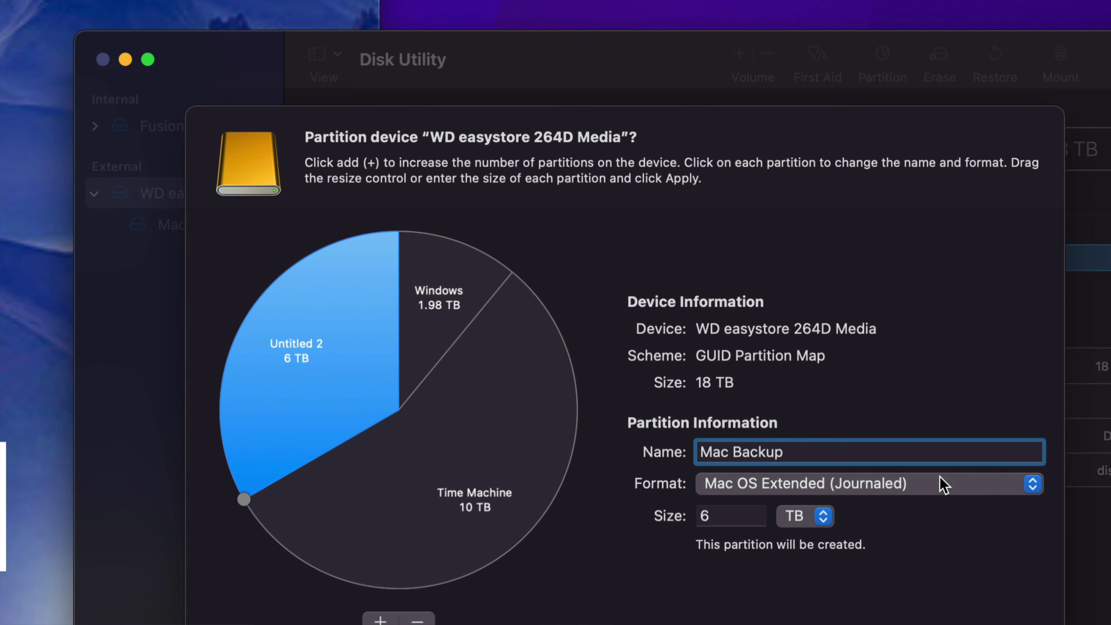
click(940, 478)
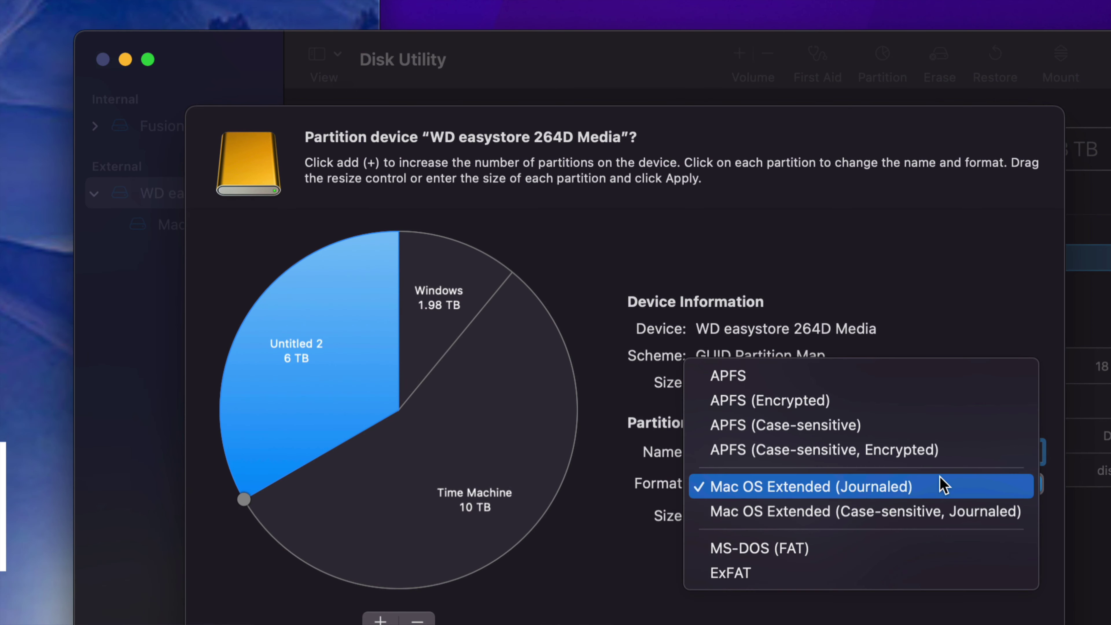
click(913, 481)
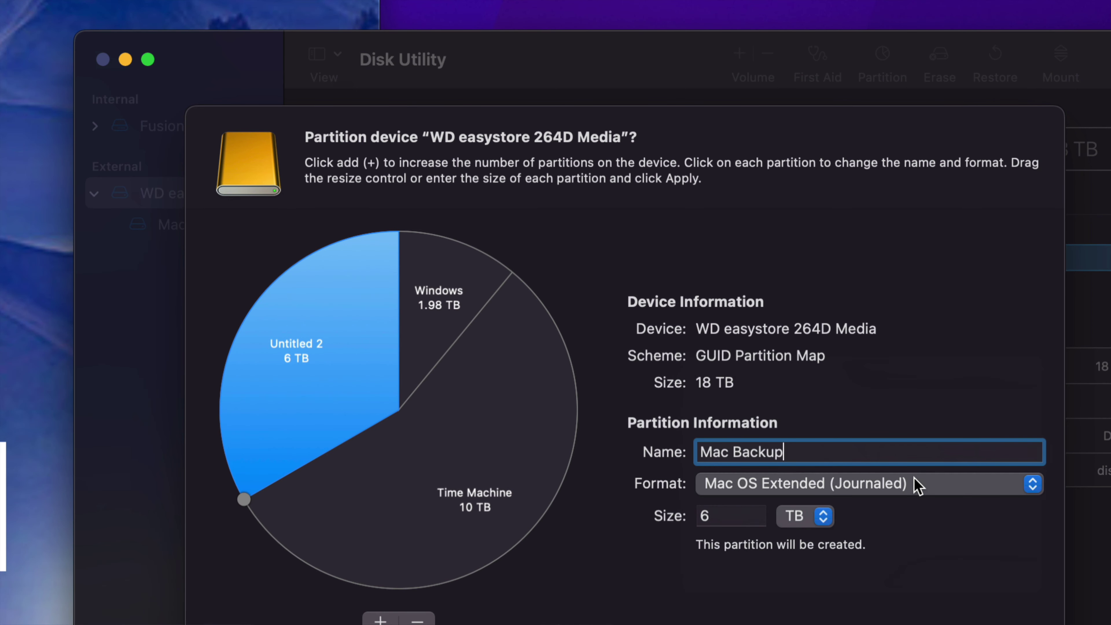
click(917, 485)
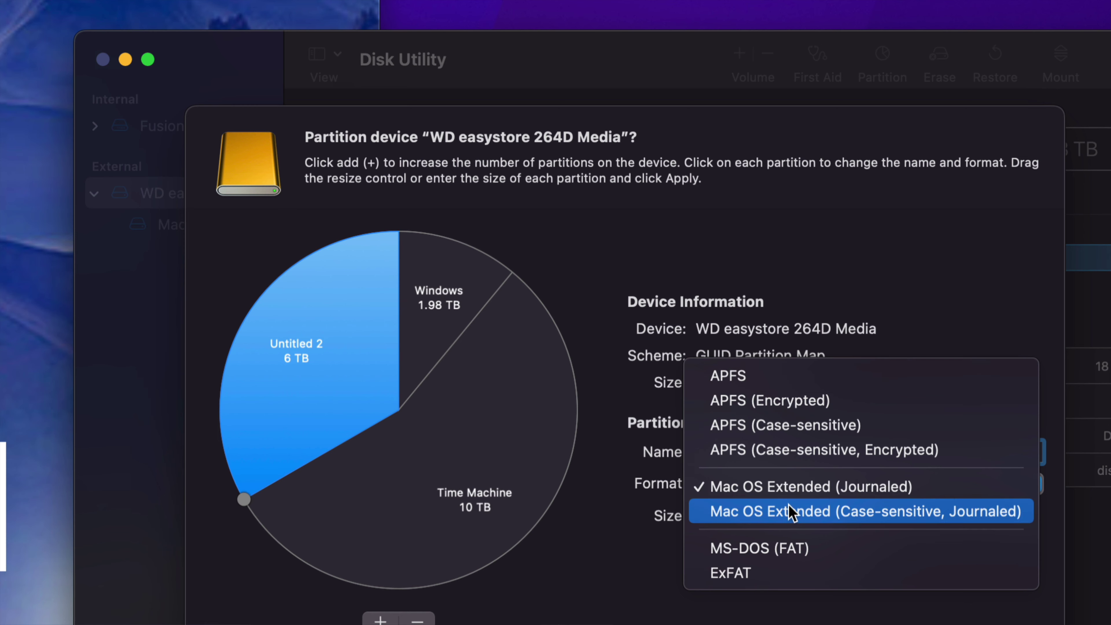
click(783, 488)
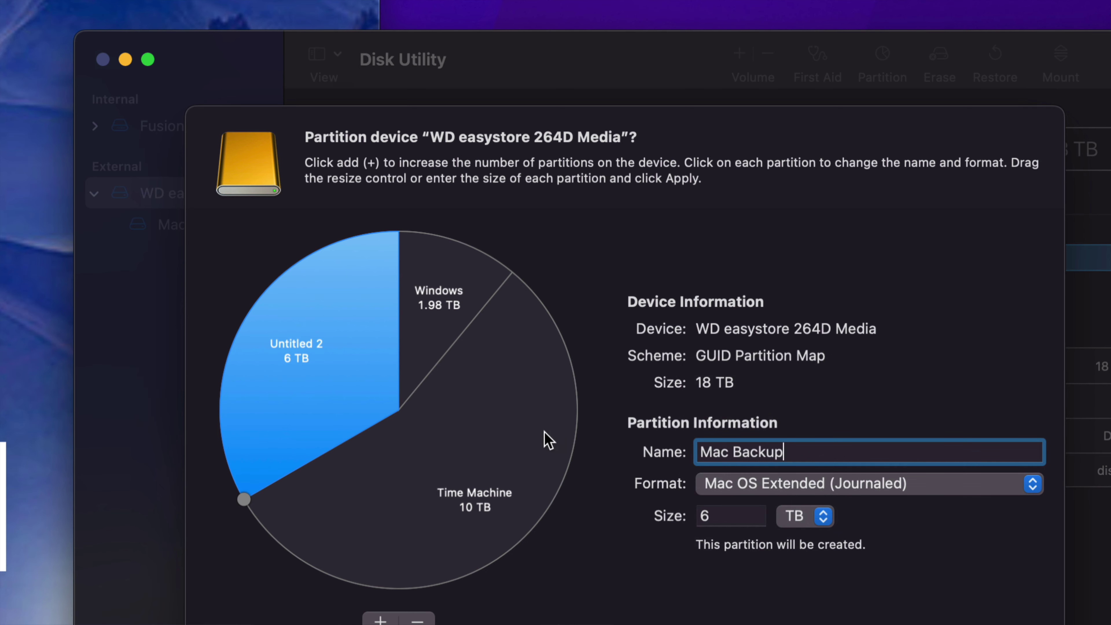
- Review the name, format and size settings of the Windows, Time Machine and Mac Backup partitions
click(546, 439)
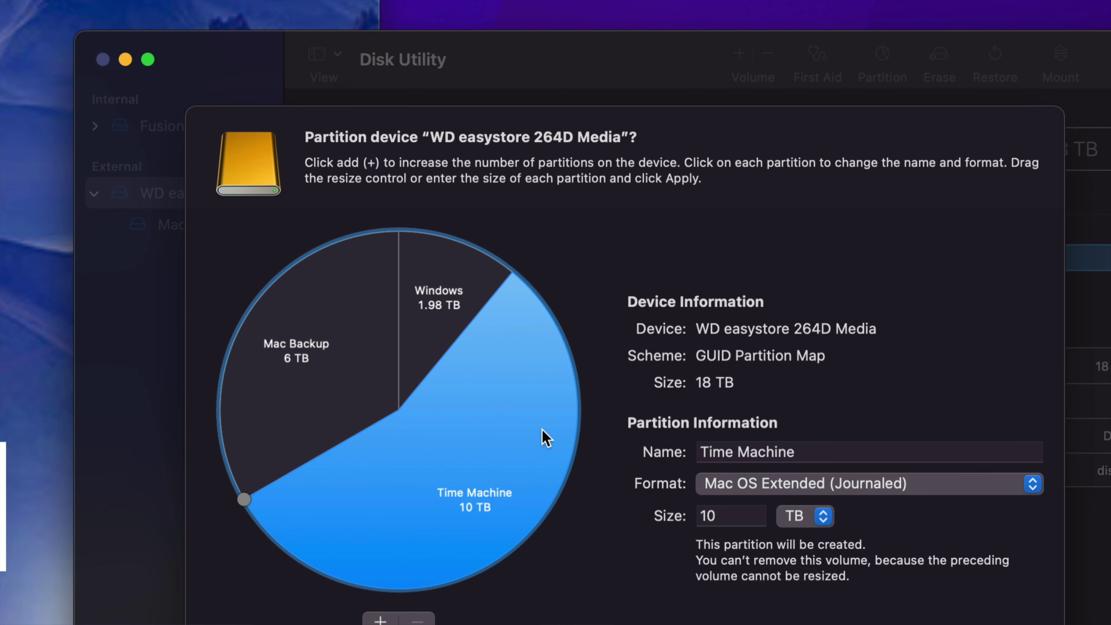
click(443, 341)
click(385, 350)
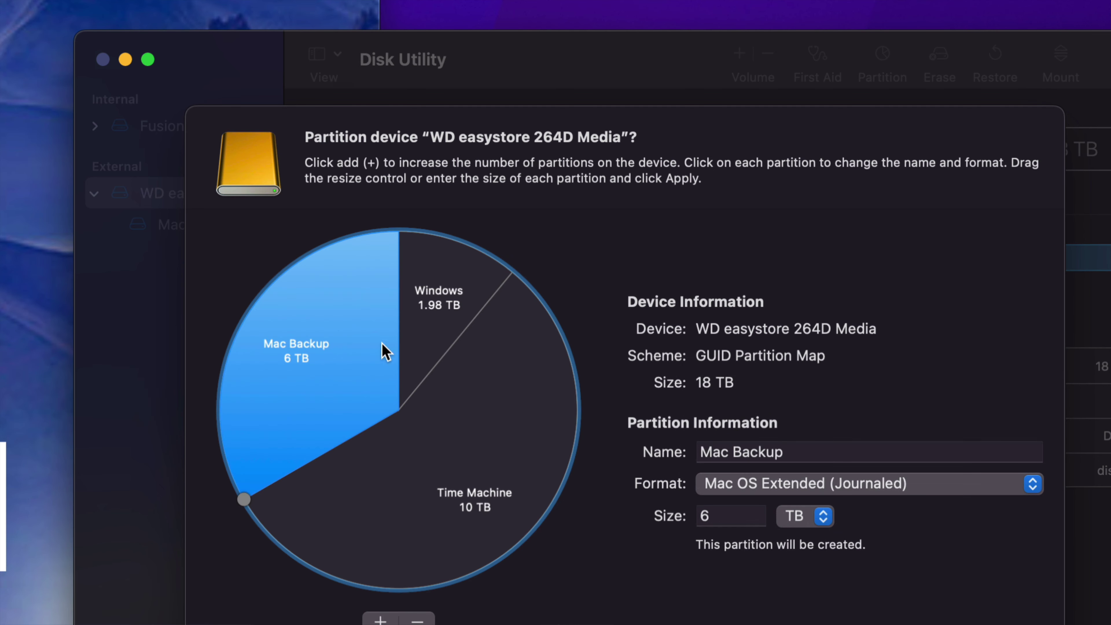
click(496, 431)
click(428, 335)
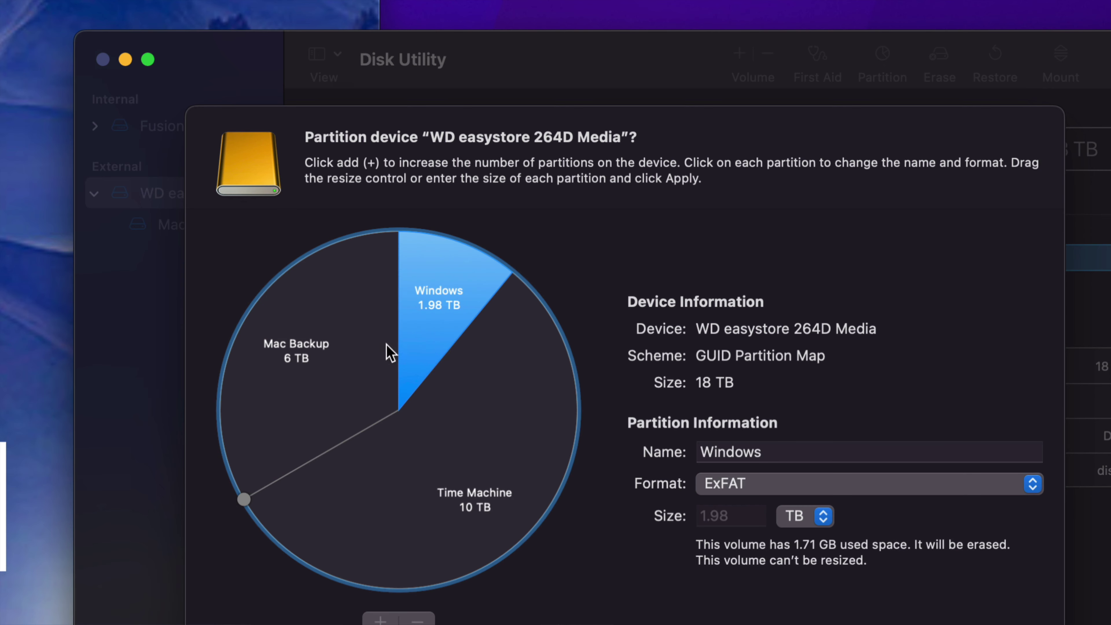
click(376, 349)
click(462, 420)
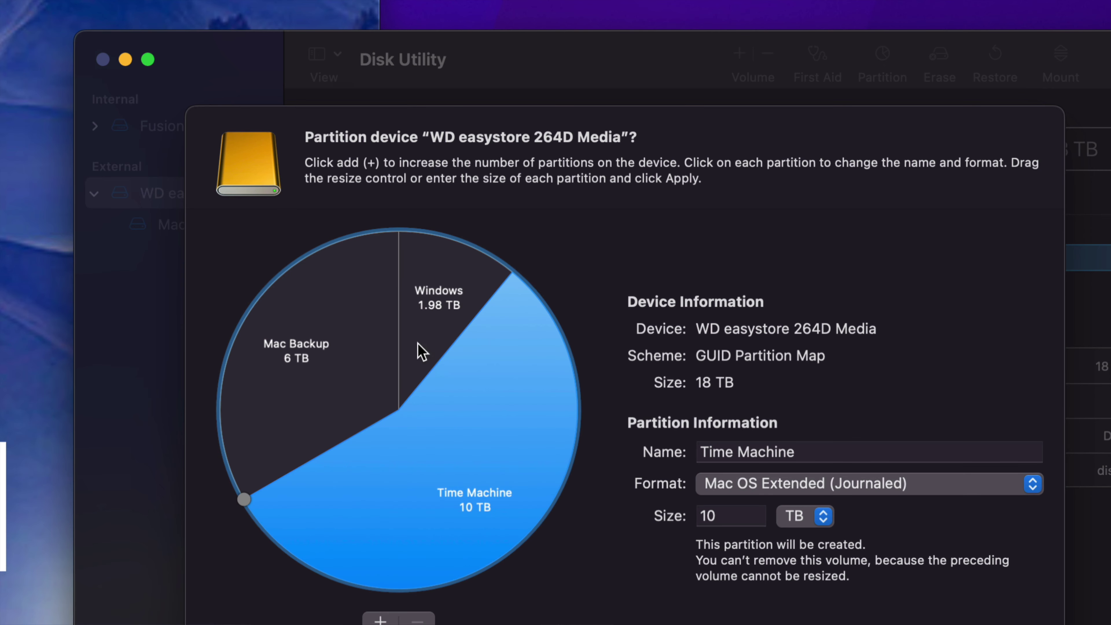
click(416, 342)
click(348, 355)
click(453, 416)
click(427, 339)
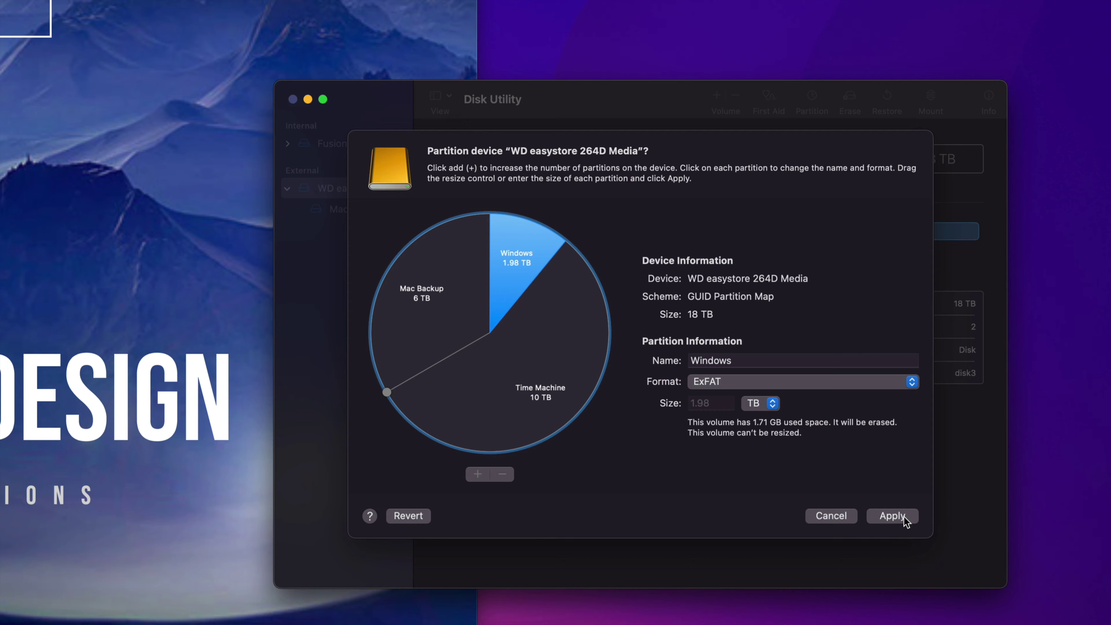
- Apply the partition layout to the WD easystore 264D Media disk and dismiss the completed operation
click(903, 516)
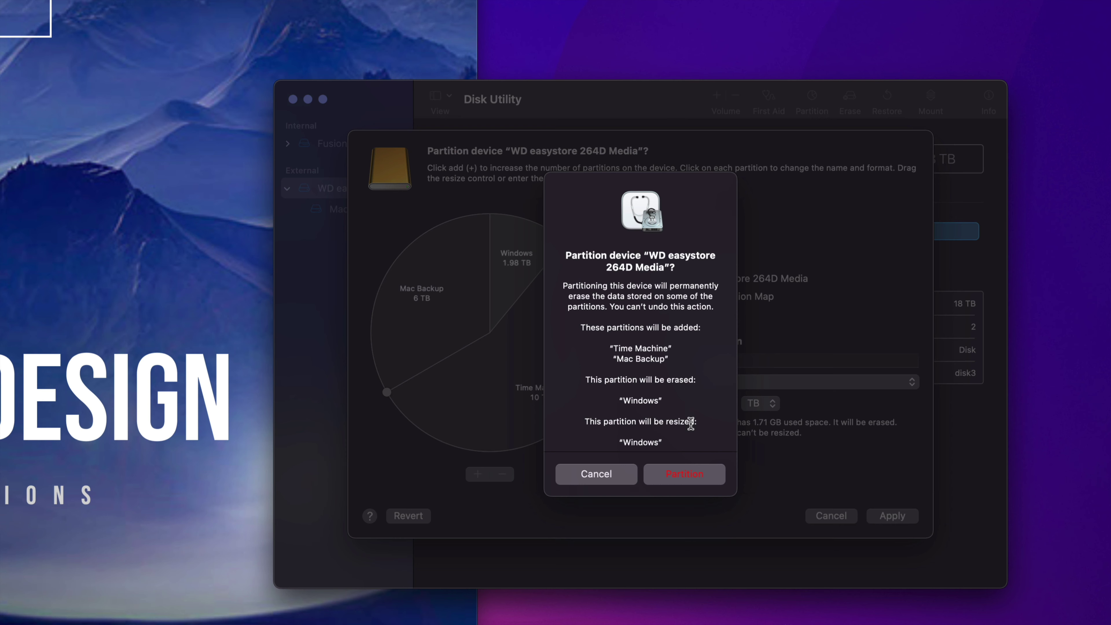
click(684, 475)
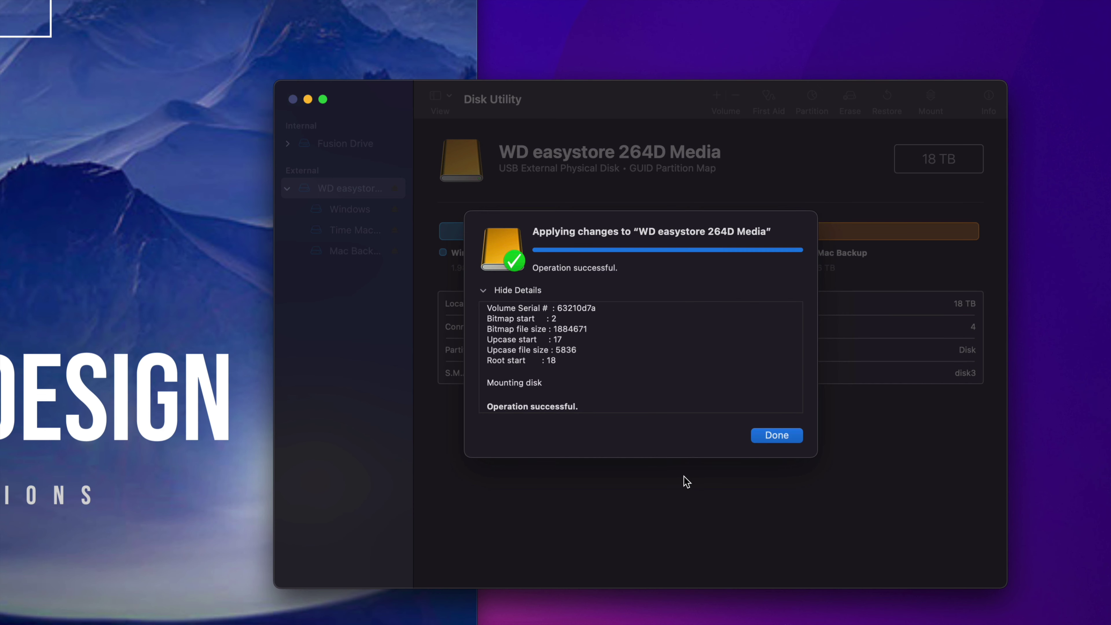
click(785, 437)
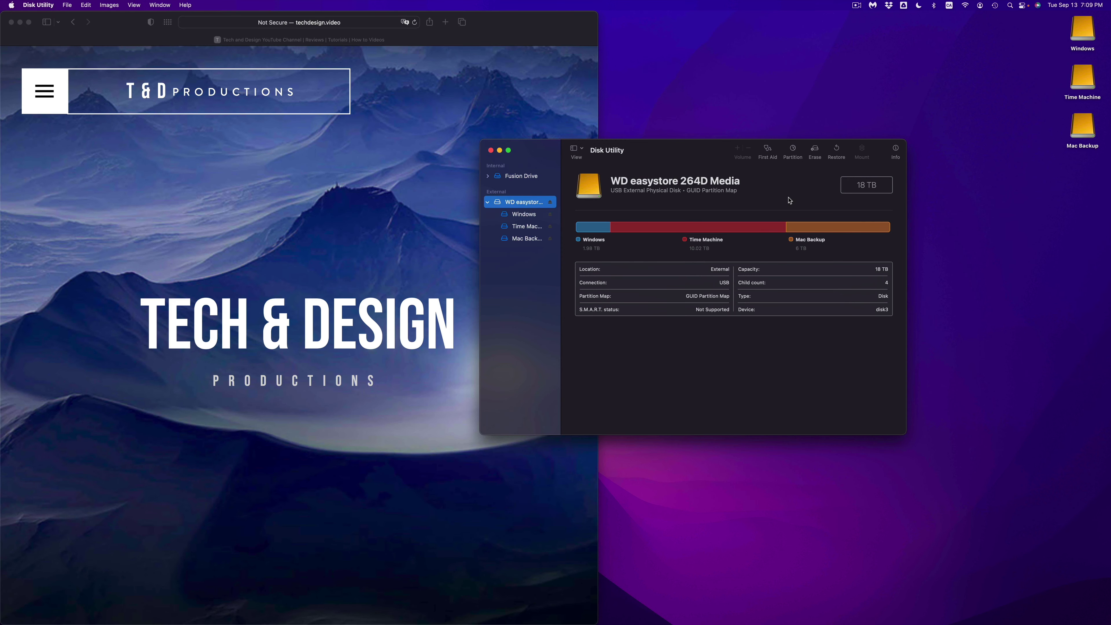
- Select the Windows, Time Machine and Mac Backup drives on the desktop and move them together away from the screen edge
drag(1044, 27, 1084, 164)
drag(1082, 40, 979, 153)
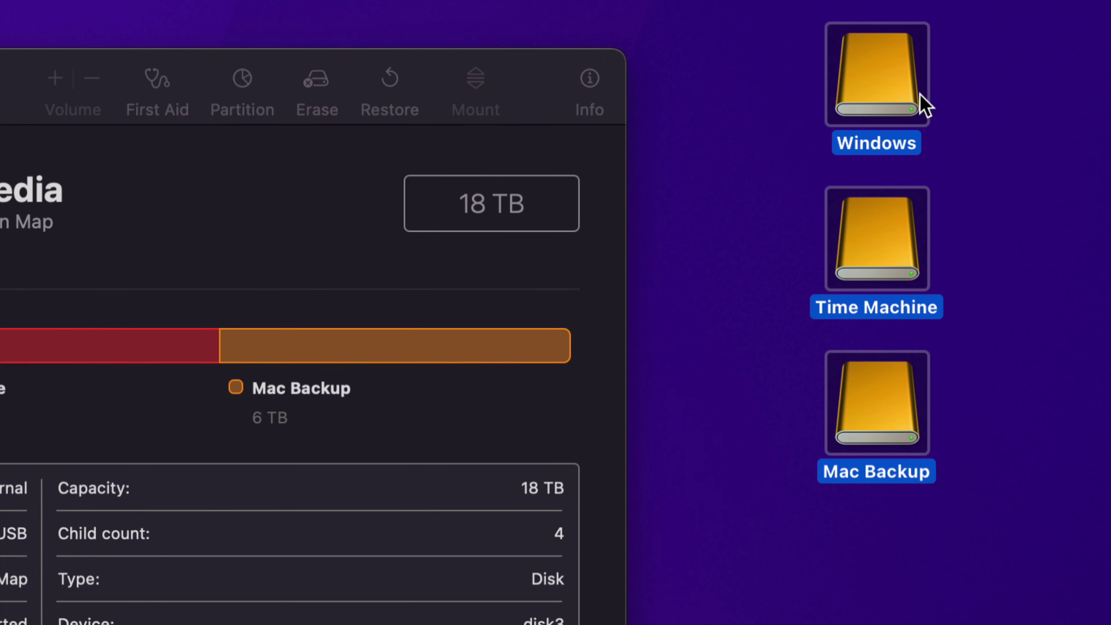
click(985, 137)
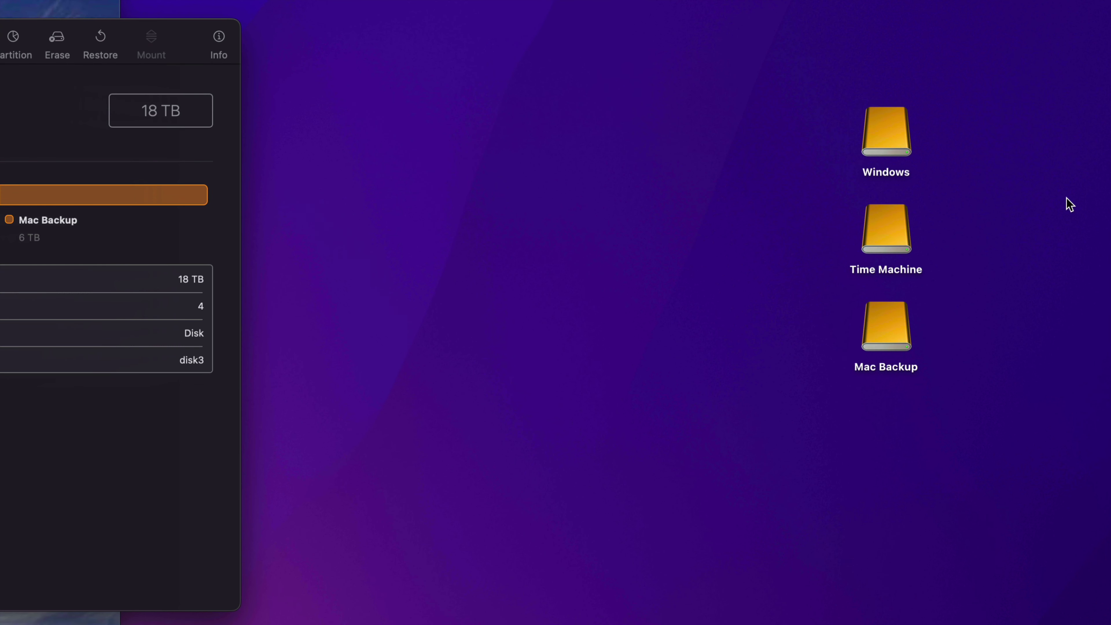
- Open the Windows drive to check its contents, reposition its window and close it
double_click(905, 135)
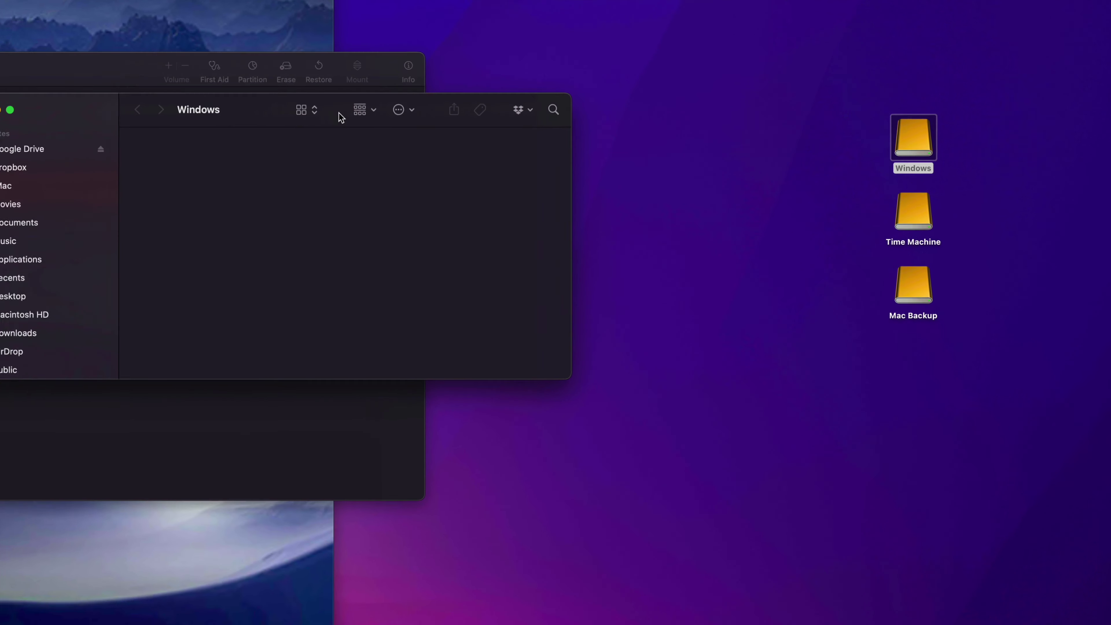
drag(291, 101, 487, 144)
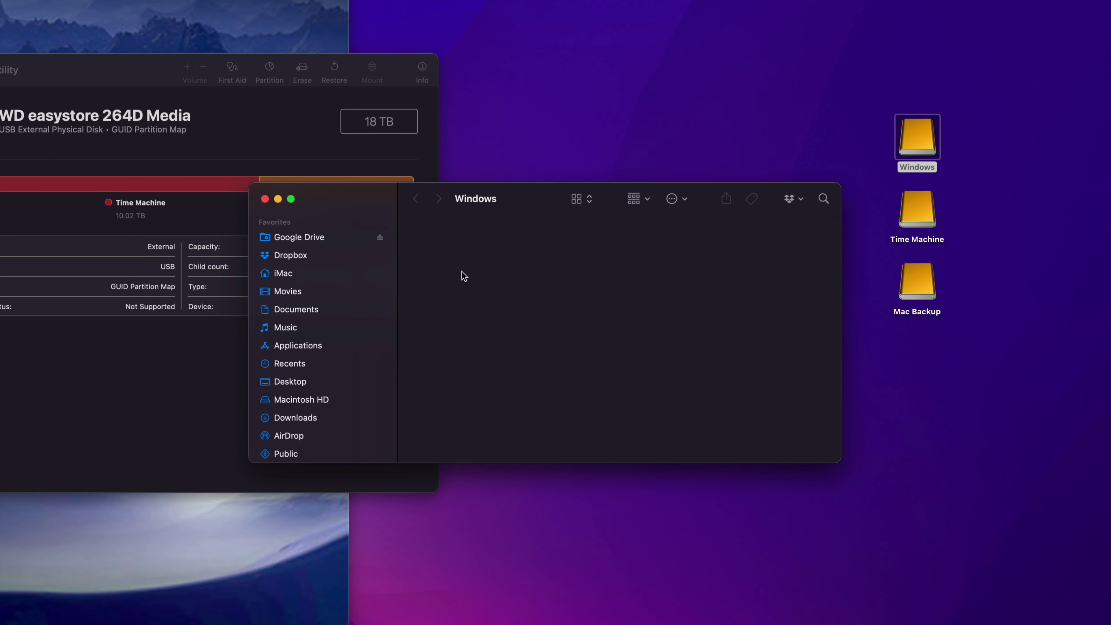
key(super+w)
- Open the Time Machine drive to check its contents, reposition its window and close it
click(923, 207)
double_click(924, 208)
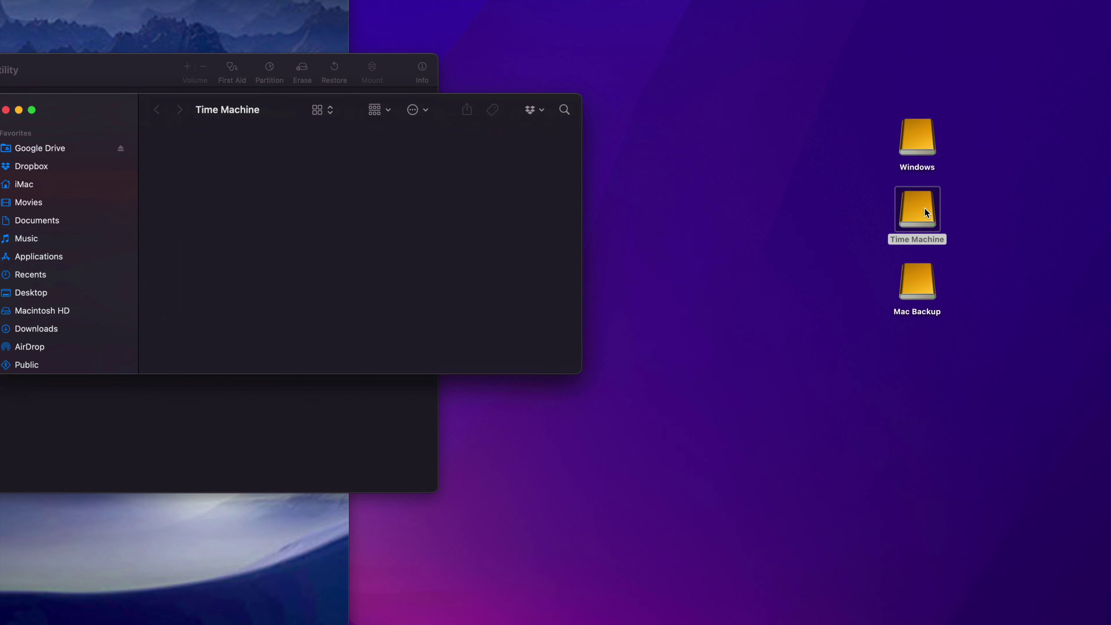
drag(121, 110, 237, 179)
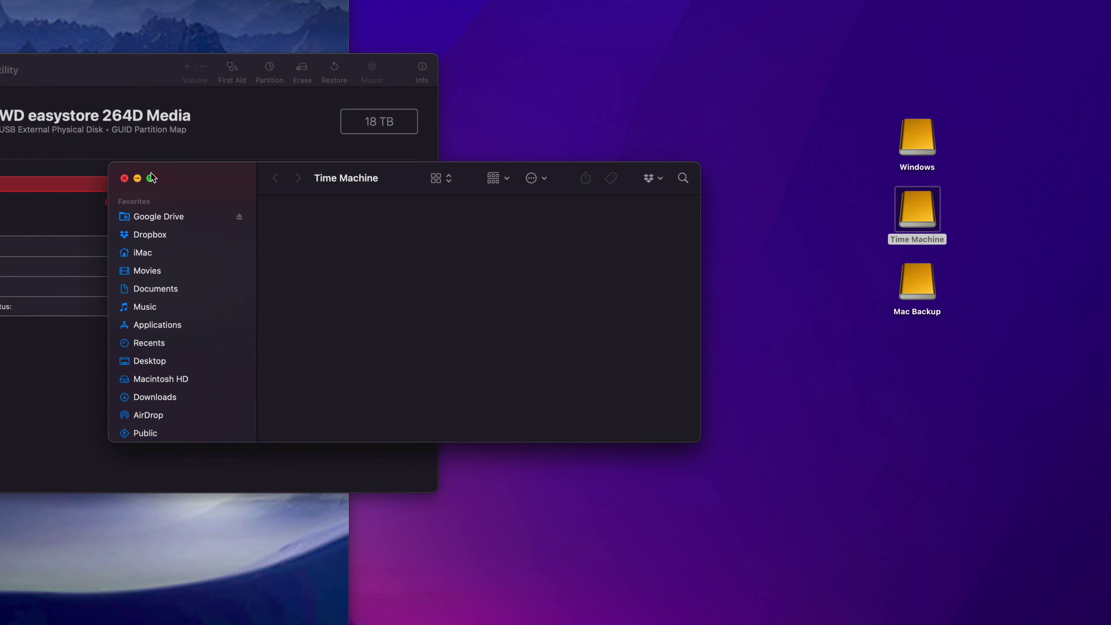
click(122, 178)
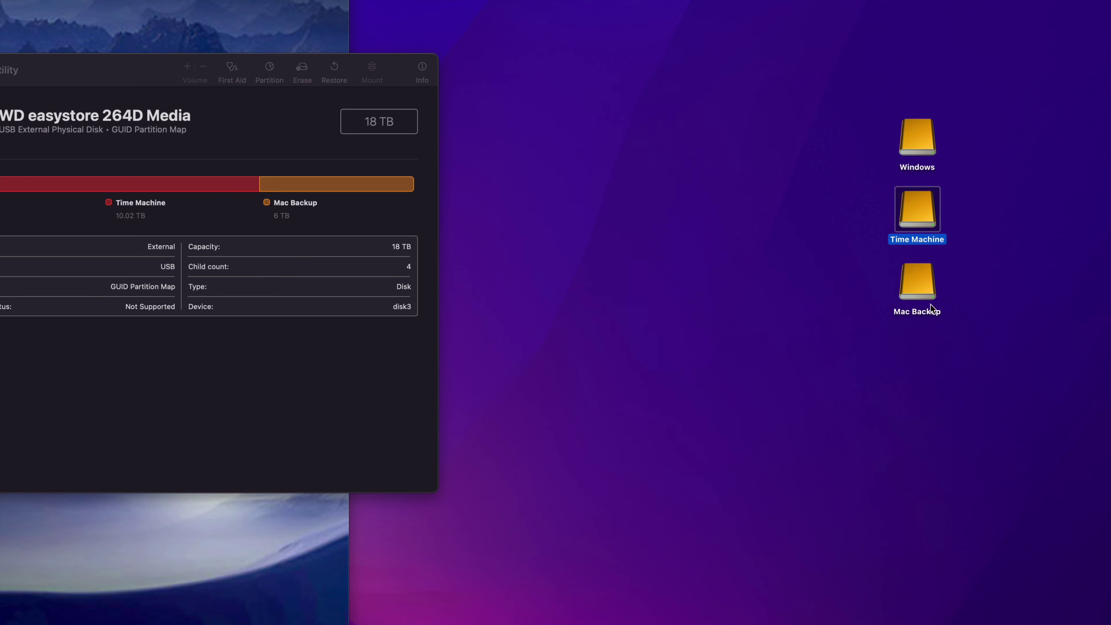
- Open the Mac Backup drive to check its contents, reposition its window and close it
click(921, 298)
double_click(921, 298)
drag(101, 105, 345, 213)
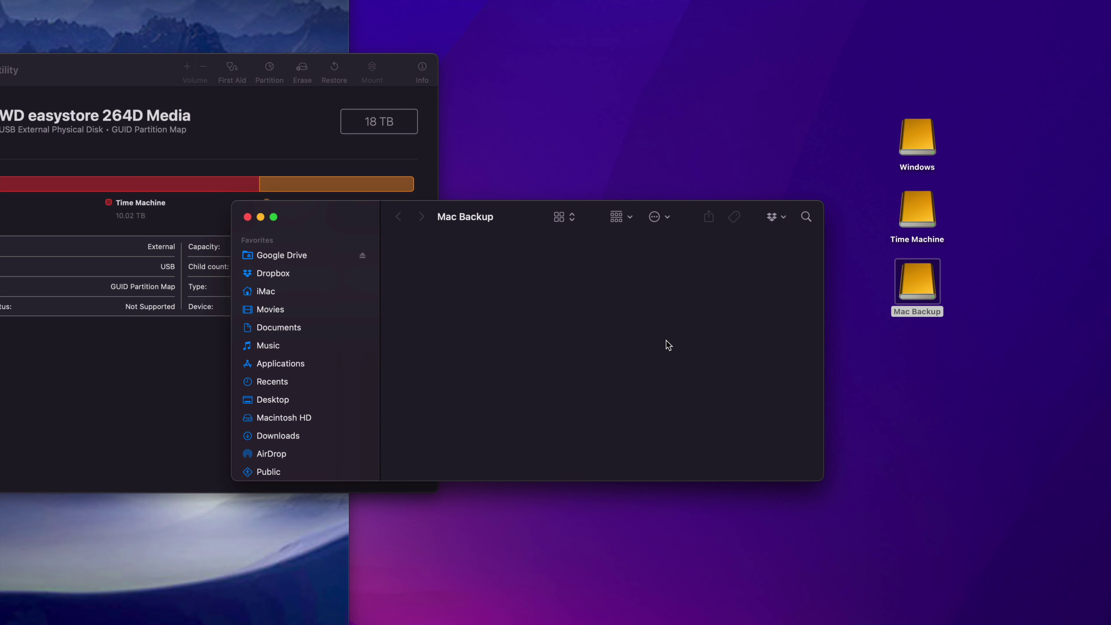
key(super+w)
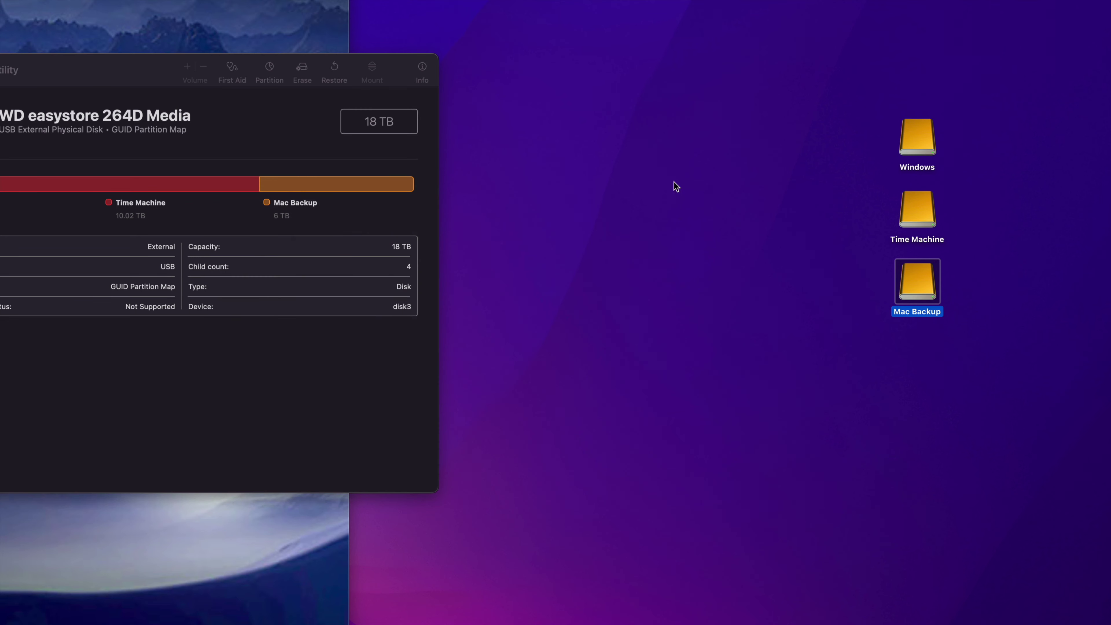
- Reposition the Disk Utility window on the desktop and close it
click(908, 212)
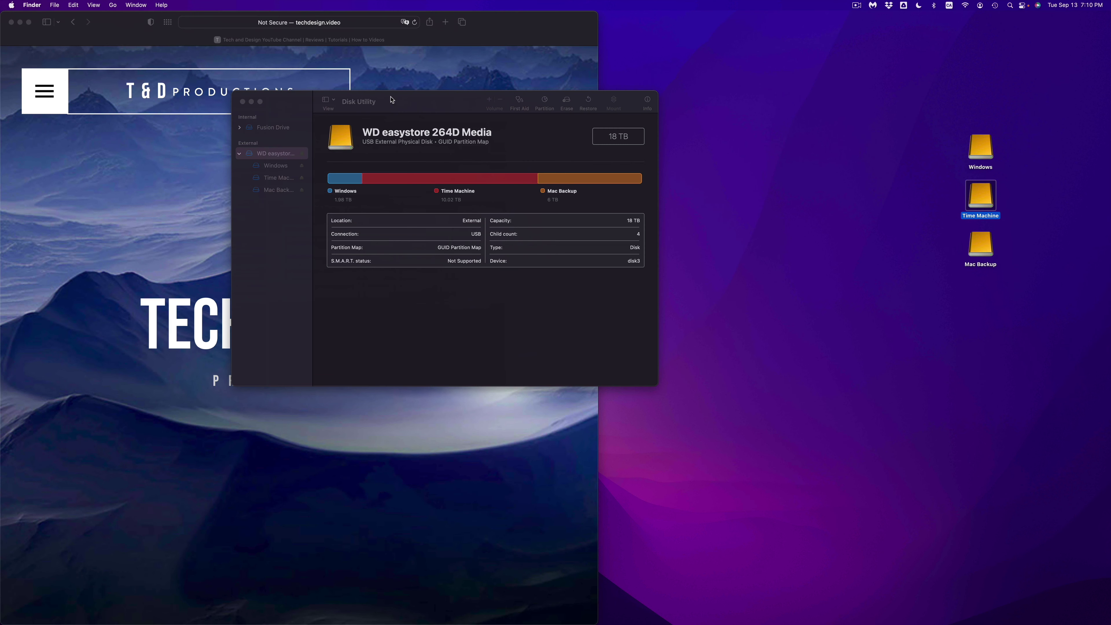
drag(43, 67, 403, 172)
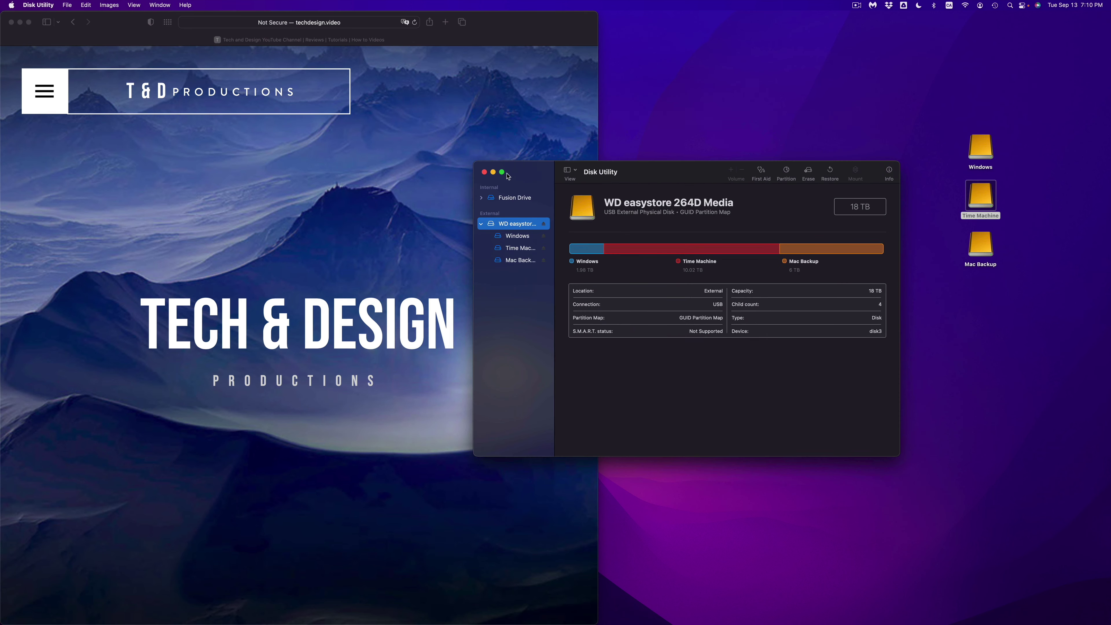
click(483, 171)
- Open System Preferences to reach the Mac's backup settings
mouse_move(481, 623)
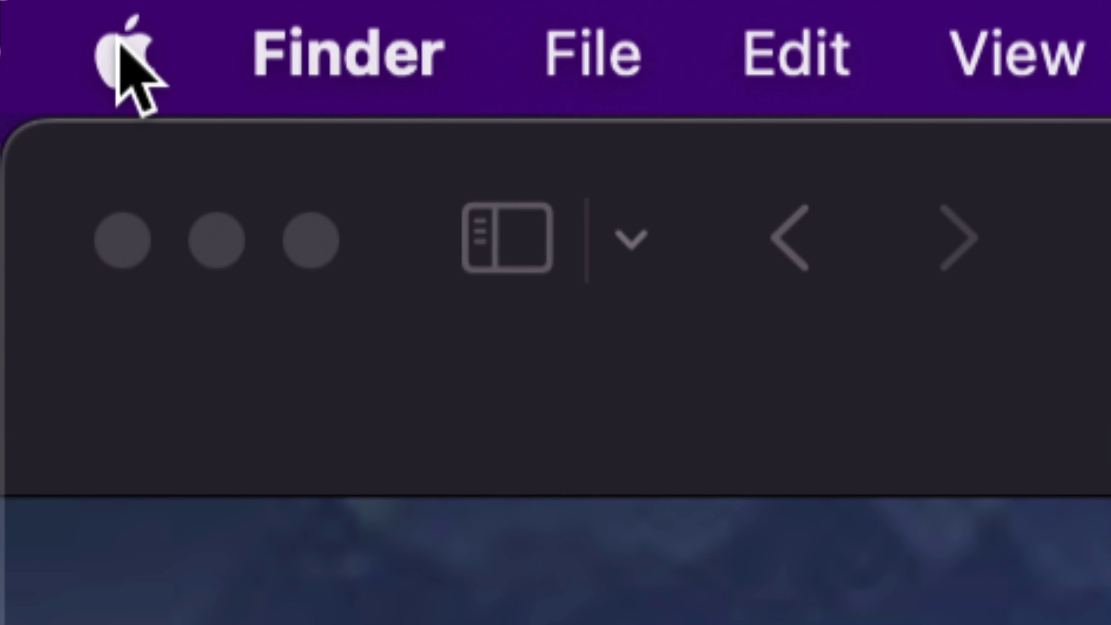
click(117, 40)
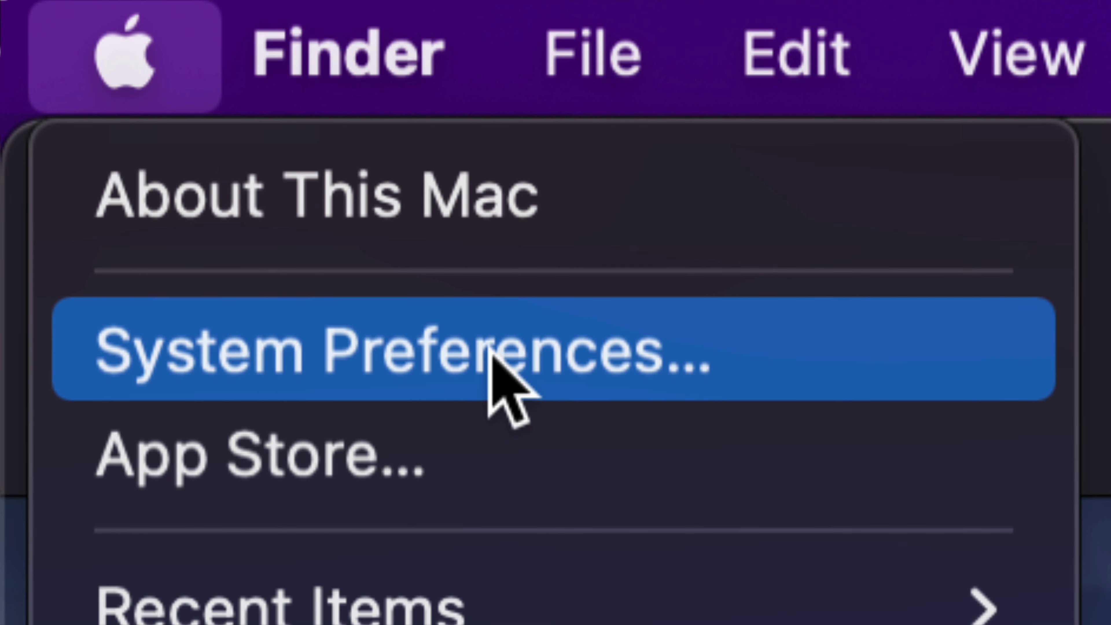
click(490, 350)
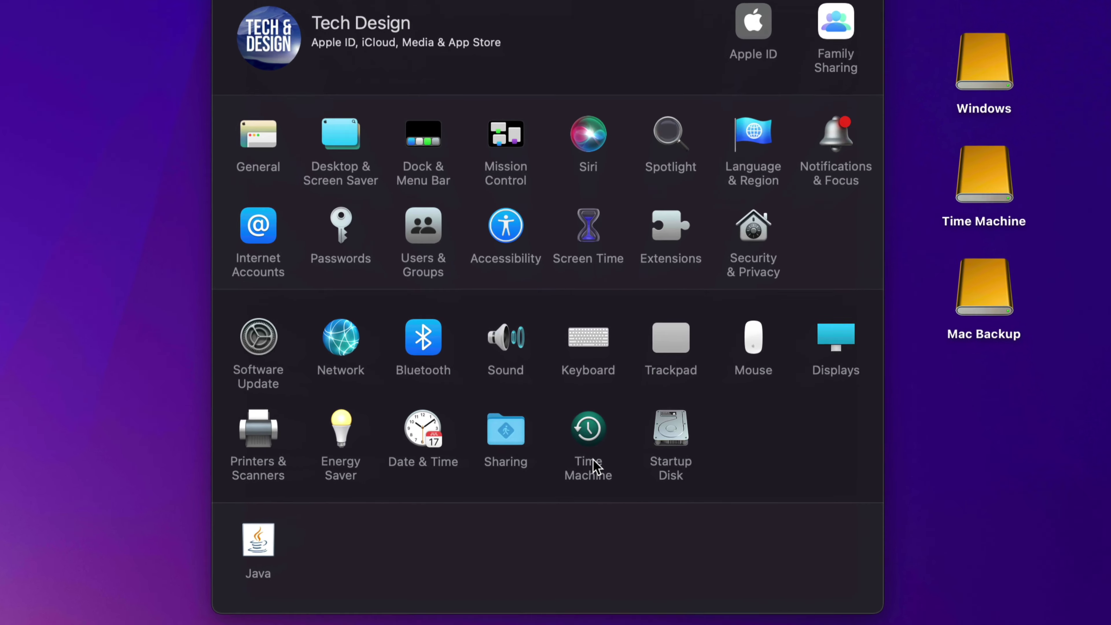
- Add the 10 TB Time Machine volume as a Time Machine backup disk, used alongside the existing Time Machine iMac disk
click(591, 409)
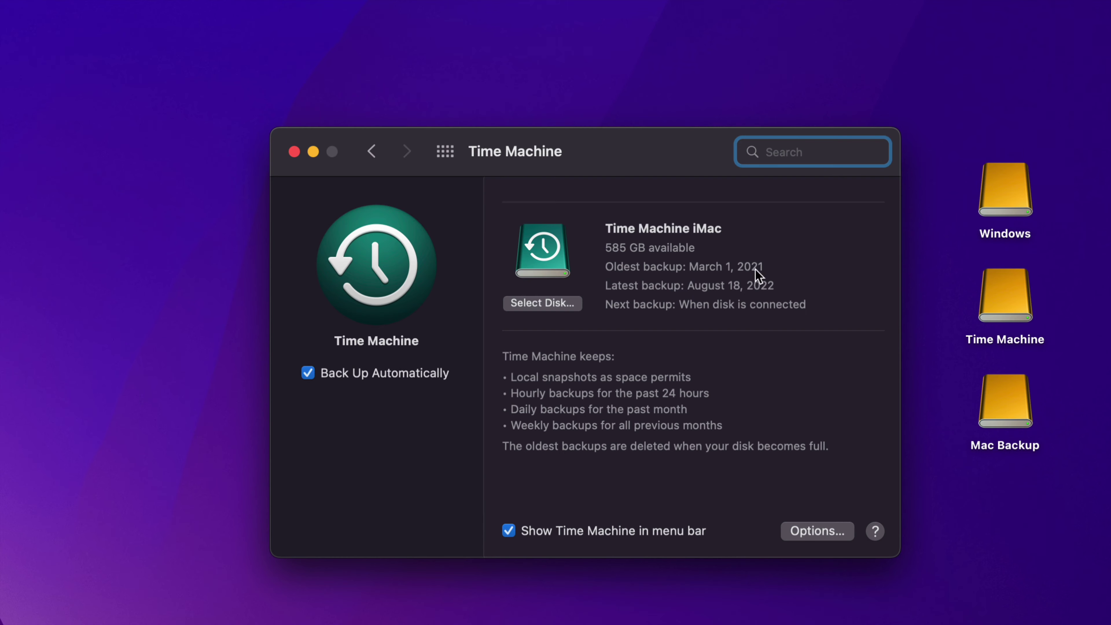
click(535, 304)
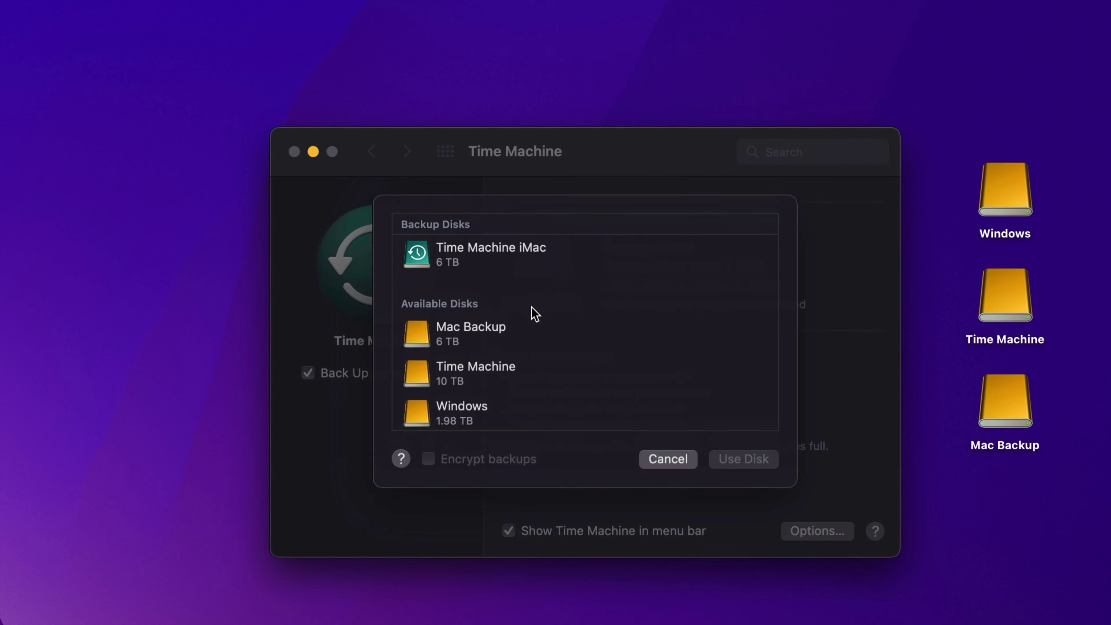
scroll(503, 350, down, 3)
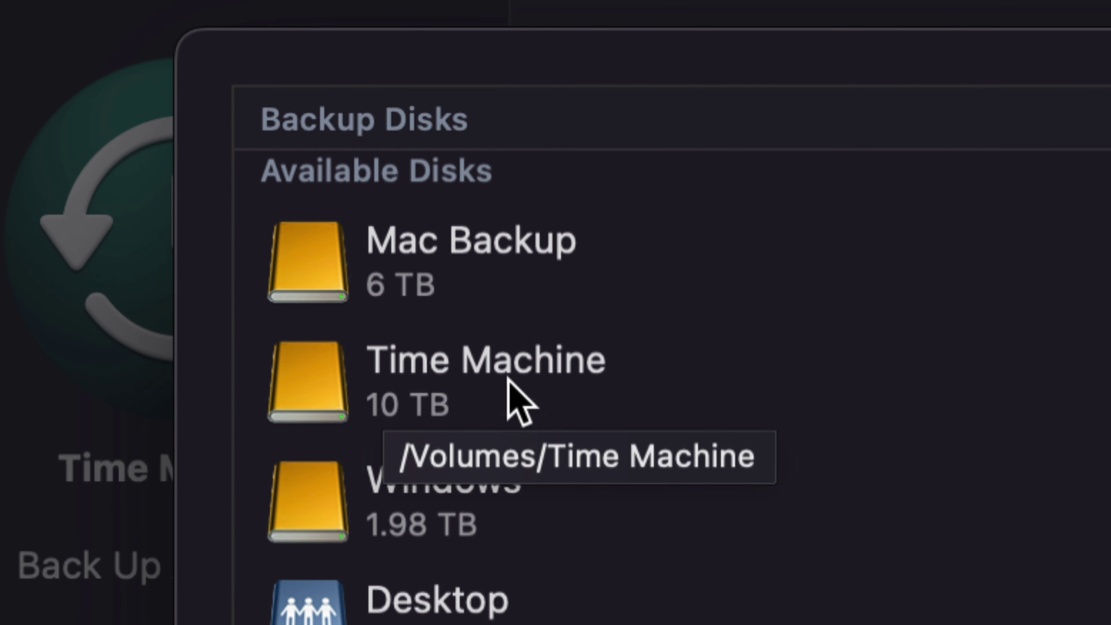
click(490, 375)
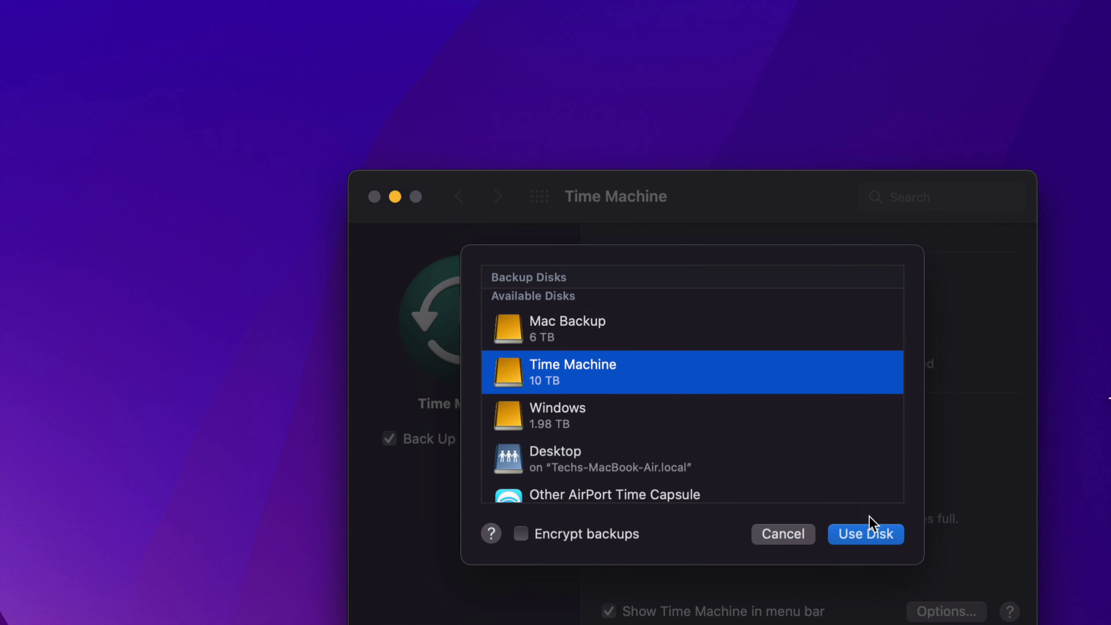
click(877, 534)
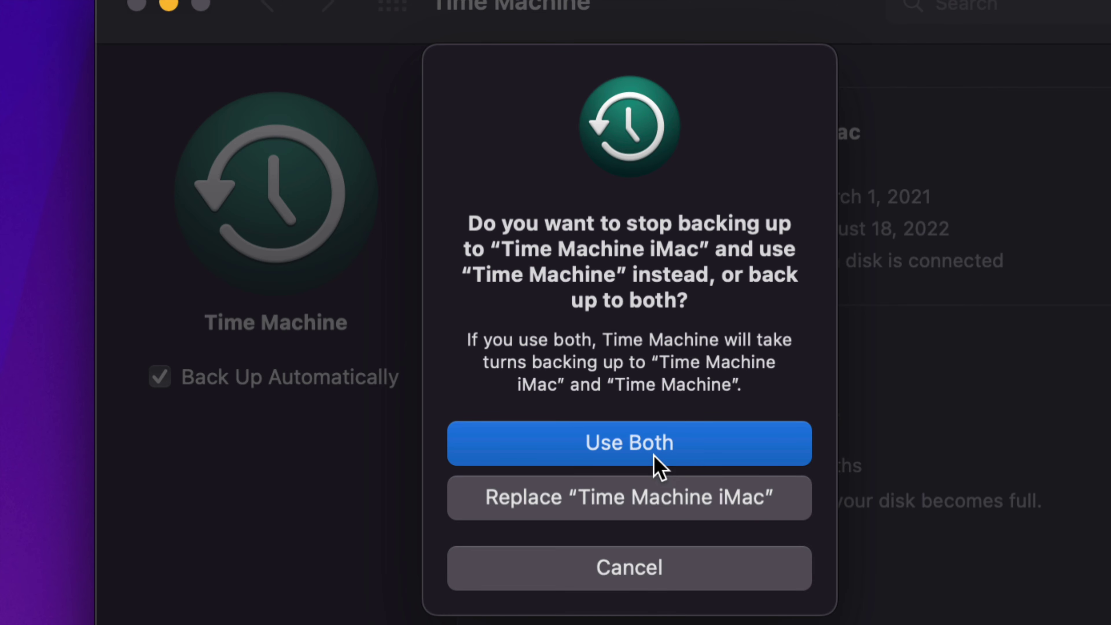
click(587, 446)
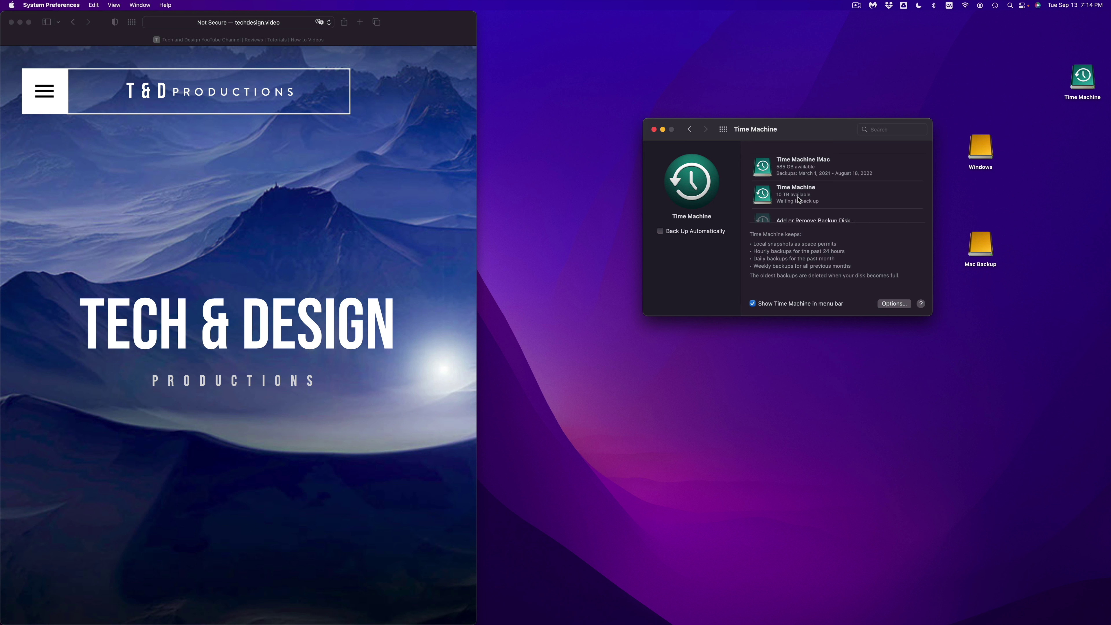
- Reposition the Time Machine settings window on the desktop and select the Mac Backup drive
drag(793, 136, 674, 144)
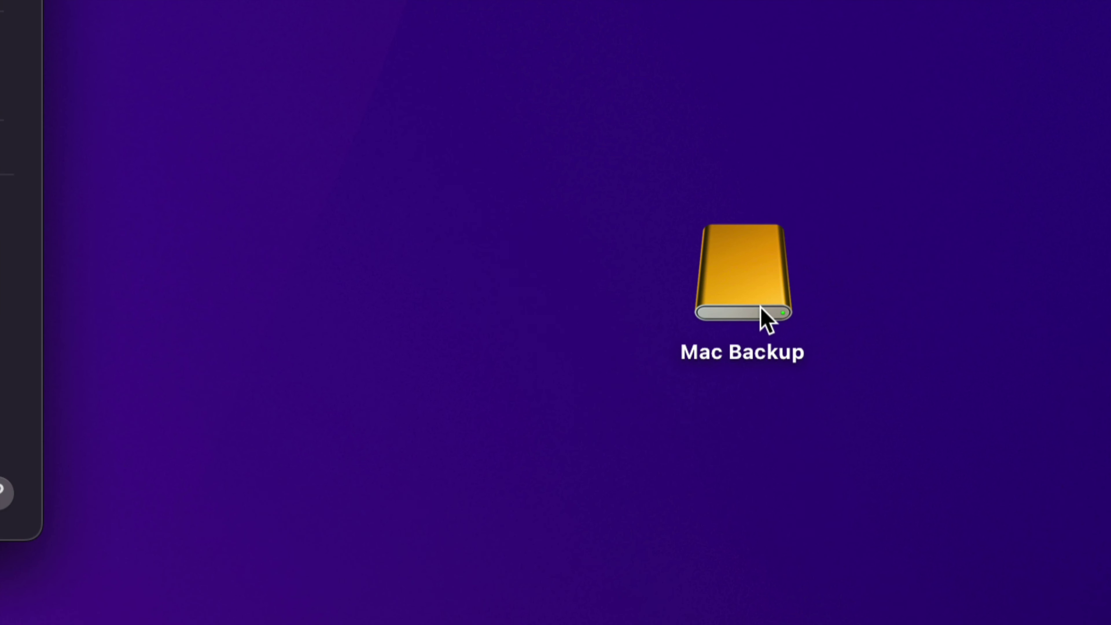
click(761, 309)
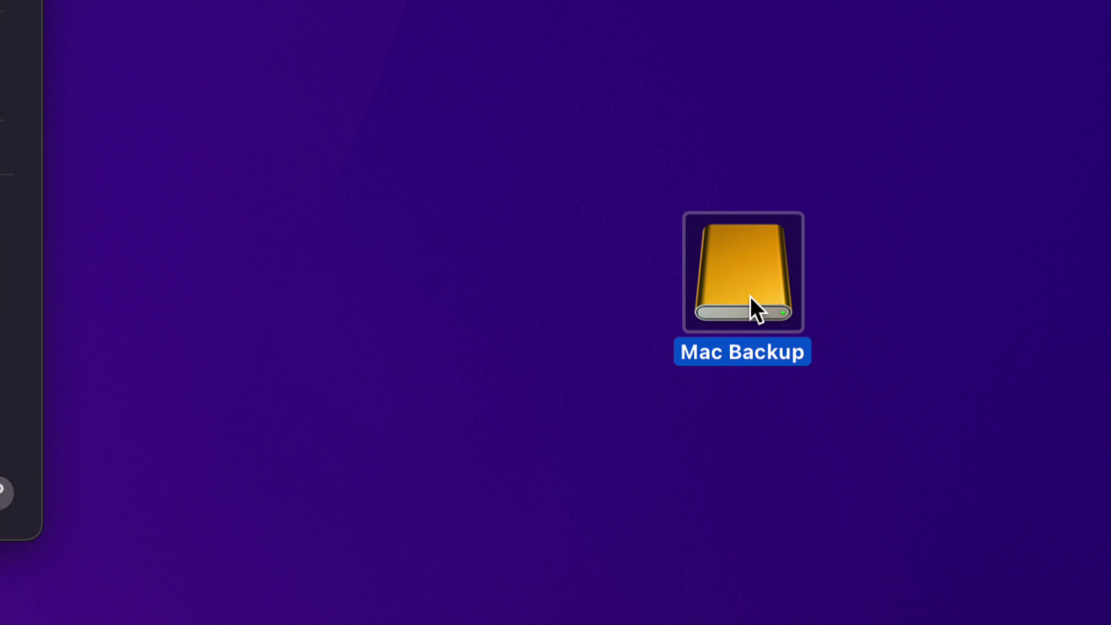